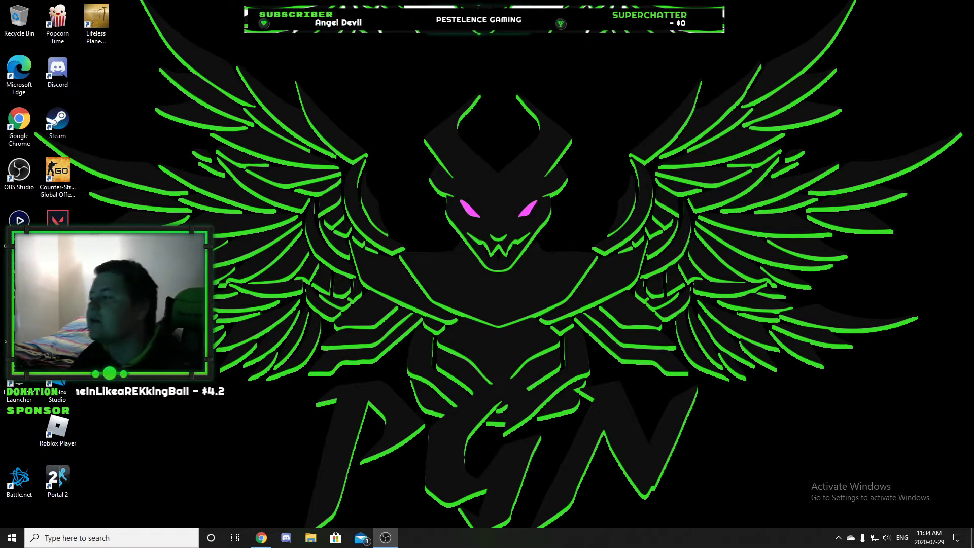
Shrink and re-enlarge the Chat browser source, move its Properties window aside, and switch to the browser
{"action": "left_click_drag", "start_coordinate": [973, 80], "coordinate": [315, 45]}
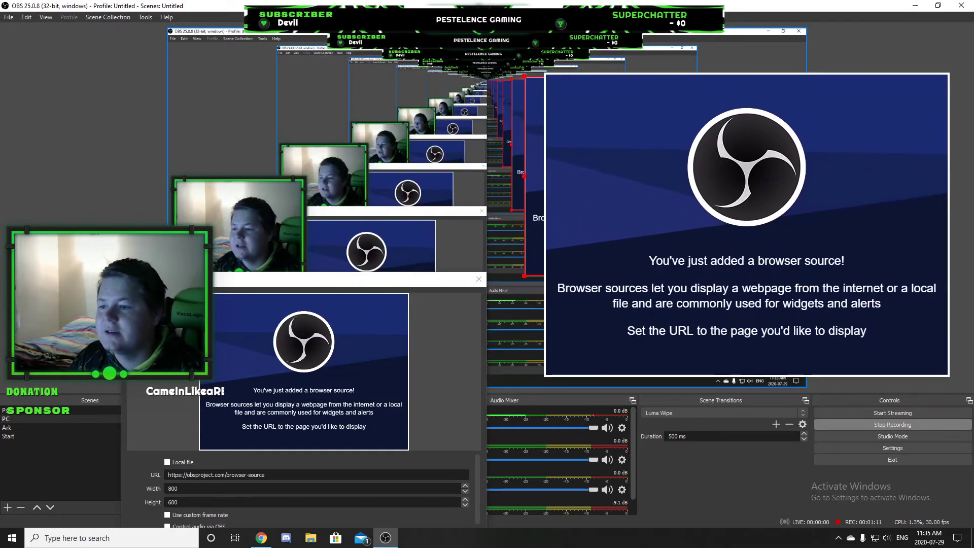
{"action": "left_click_drag", "start_coordinate": [525, 176], "coordinate": [597, 184]}
{"action": "left_click_drag", "start_coordinate": [393, 280], "coordinate": [396, 157]}
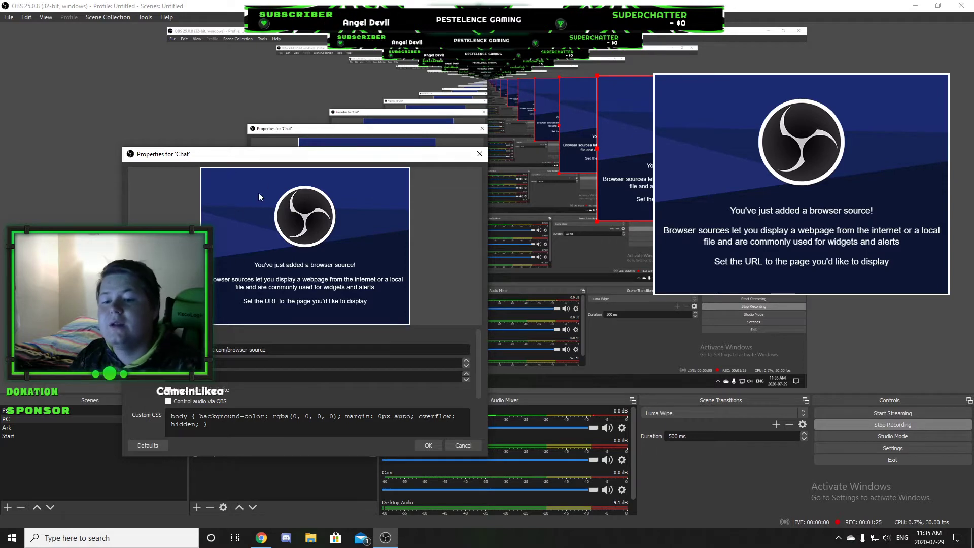
{"action": "left_click_drag", "start_coordinate": [289, 156], "coordinate": [389, 60]}
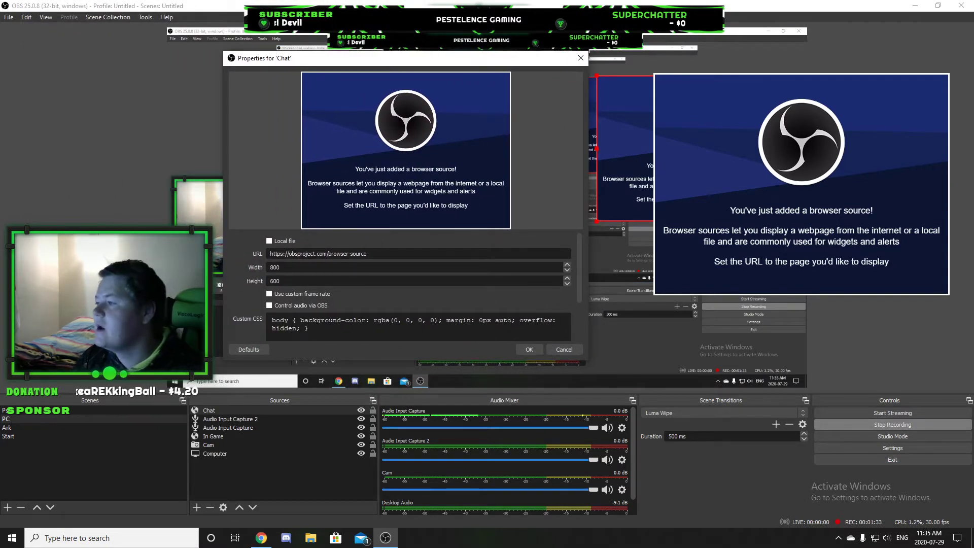
{"action": "key", "text": "alt+Tab"}
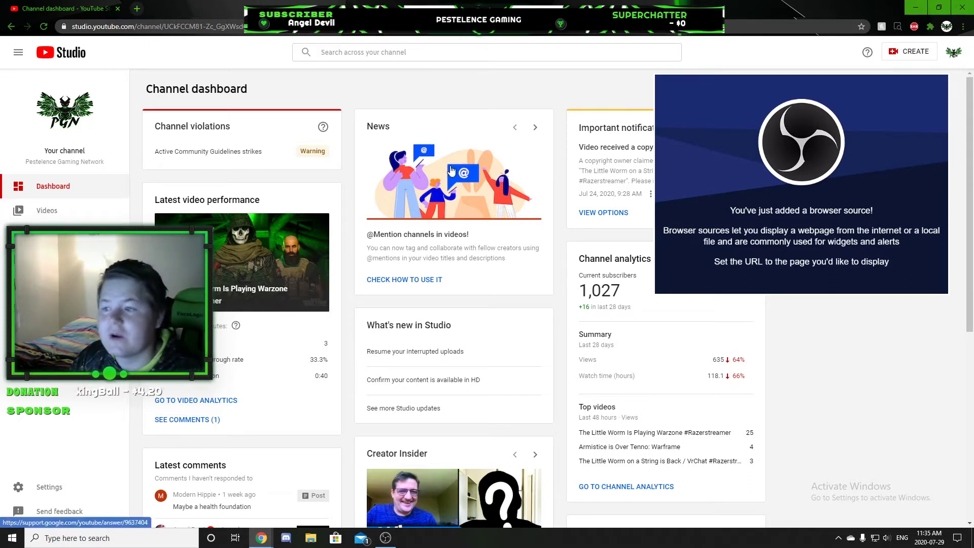
{"action": "left_click", "coordinate": [952, 58]}
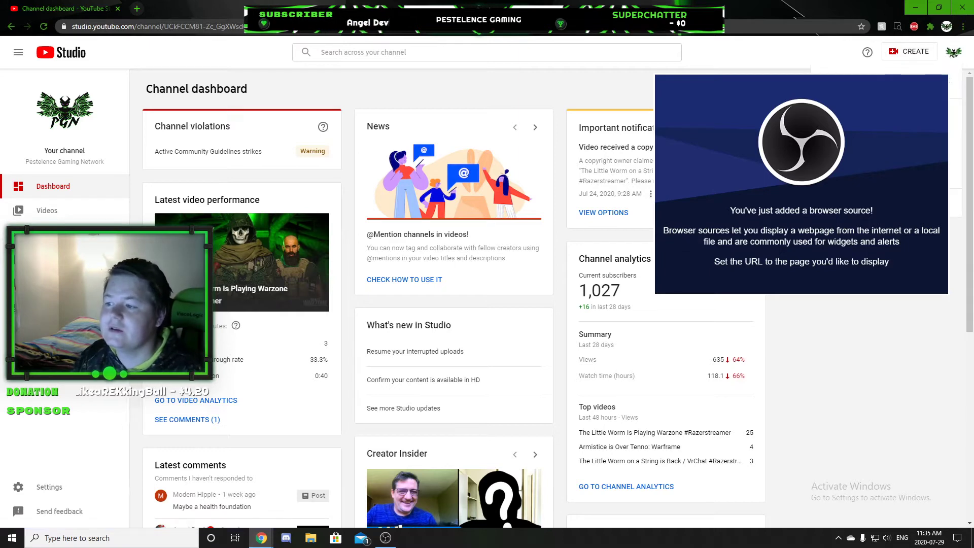
{"action": "left_click", "coordinate": [57, 53]}
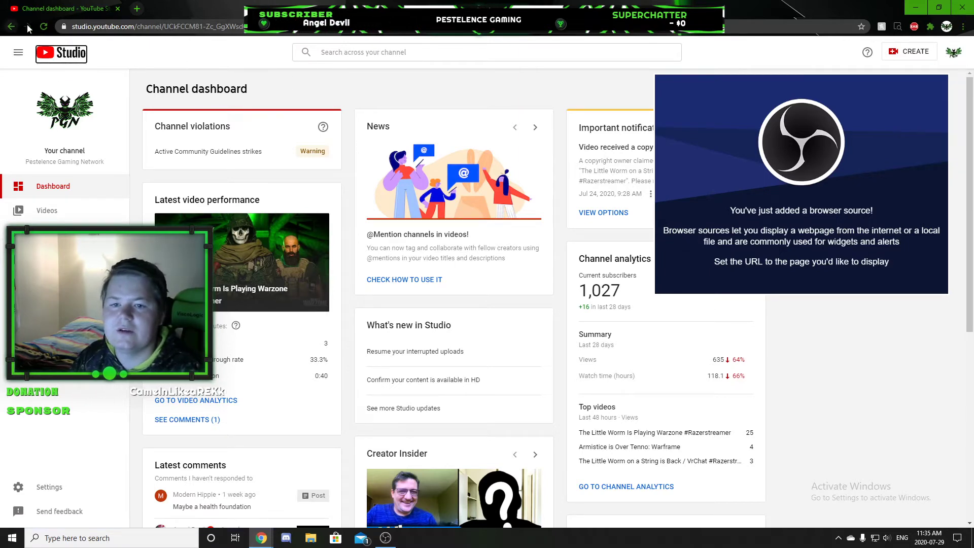
{"action": "left_click", "coordinate": [137, 9]}
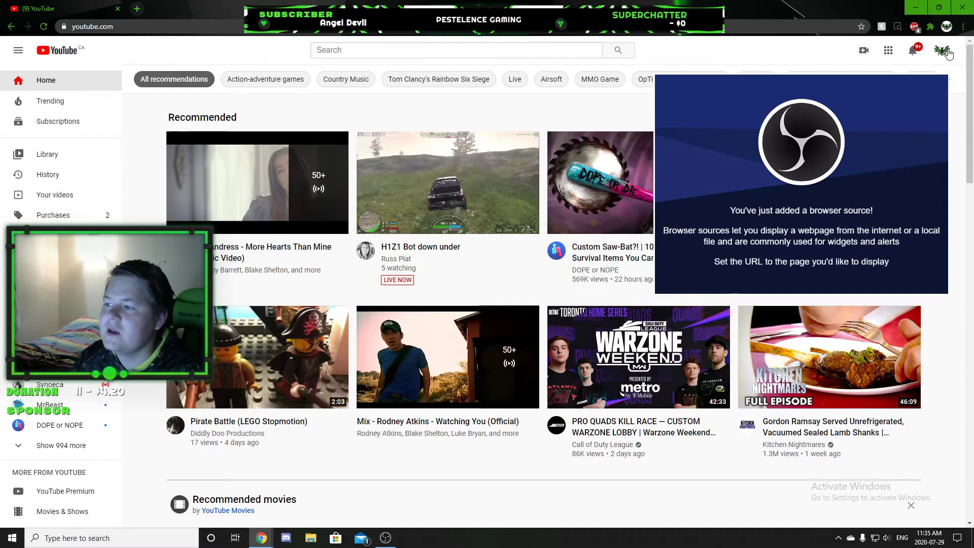
{"action": "left_click", "coordinate": [942, 51]}
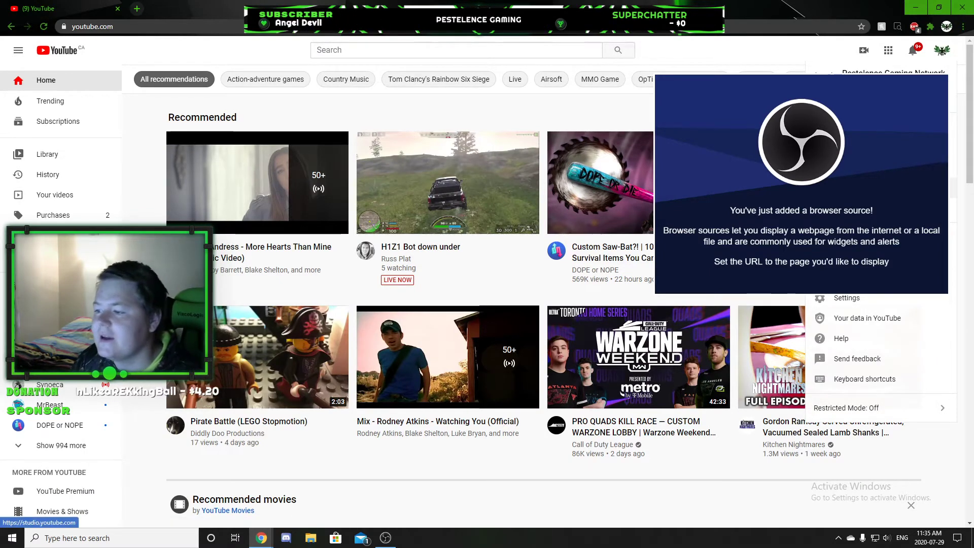
{"action": "left_click", "coordinate": [858, 159]}
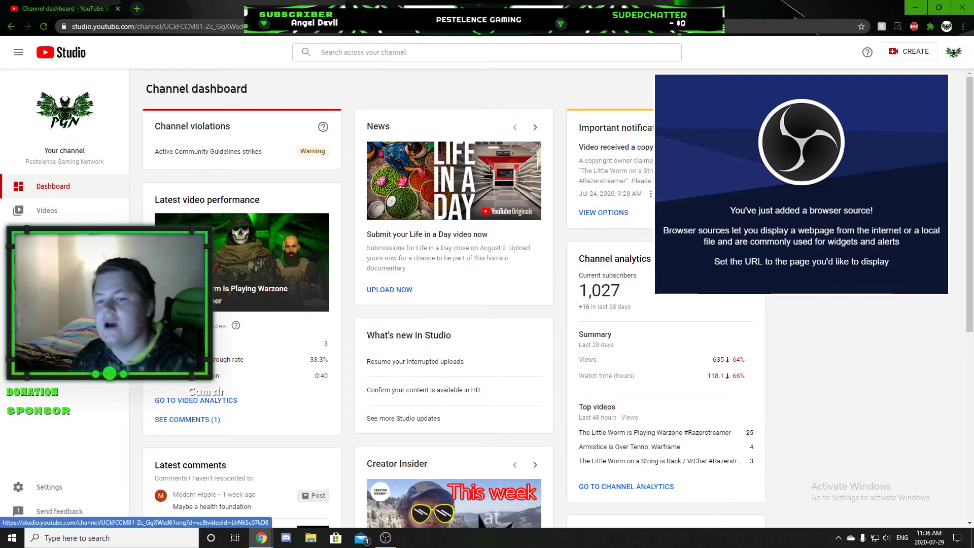
Show the channel's live streams on the Videos page's Live tab
{"action": "left_click", "coordinate": [73, 209]}
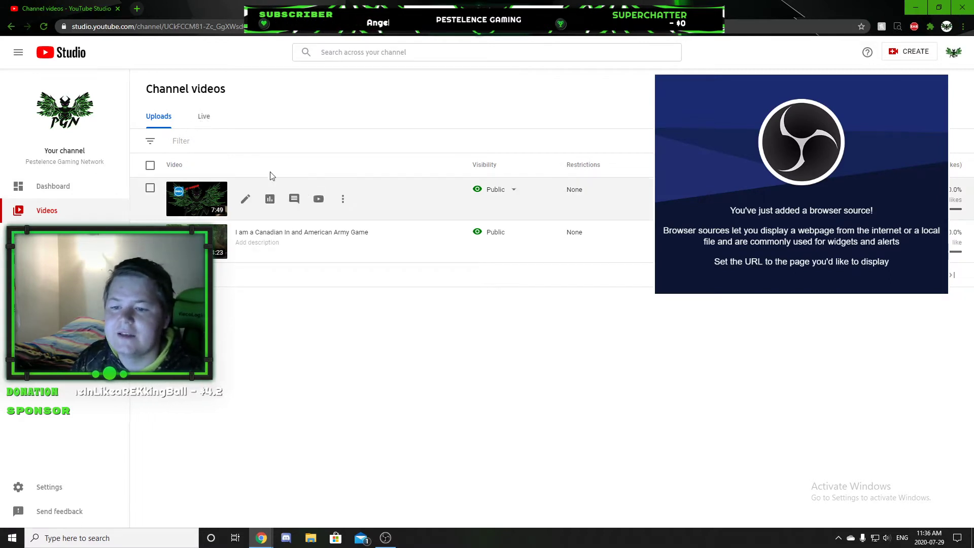
{"action": "left_click", "coordinate": [204, 121]}
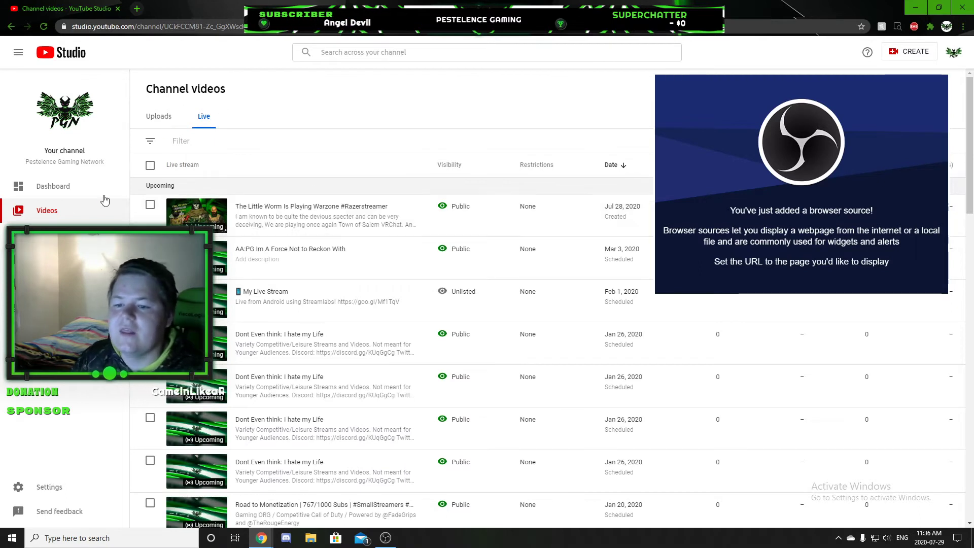
{"action": "mouse_move", "coordinate": [377, 230]}
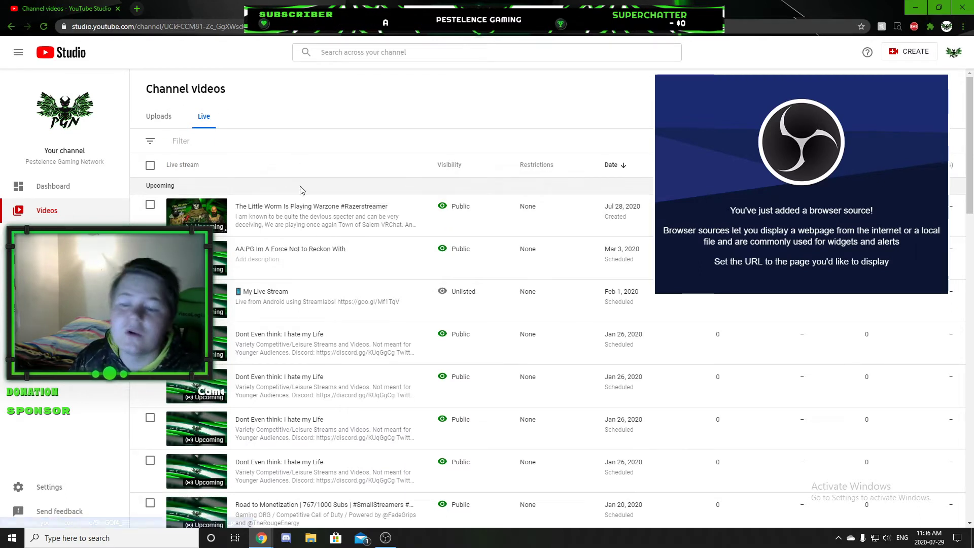
{"action": "mouse_move", "coordinate": [299, 220]}
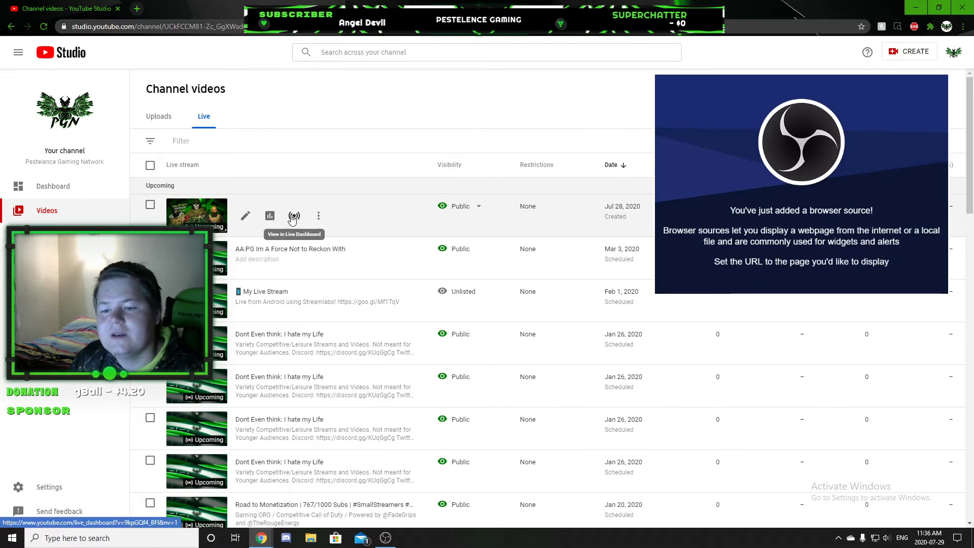
Open the upcoming Warzone stream in the Live Dashboard and scroll through it
{"action": "left_click", "coordinate": [293, 217]}
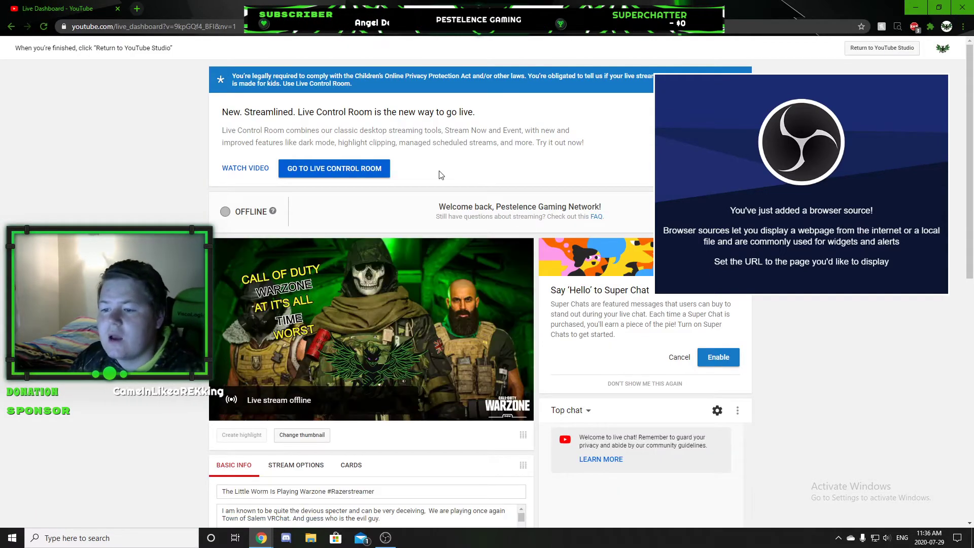
{"action": "scroll", "coordinate": [318, 297], "scroll_direction": "down", "scroll_amount": 2}
{"action": "scroll", "coordinate": [526, 318], "scroll_direction": "down", "scroll_amount": 3}
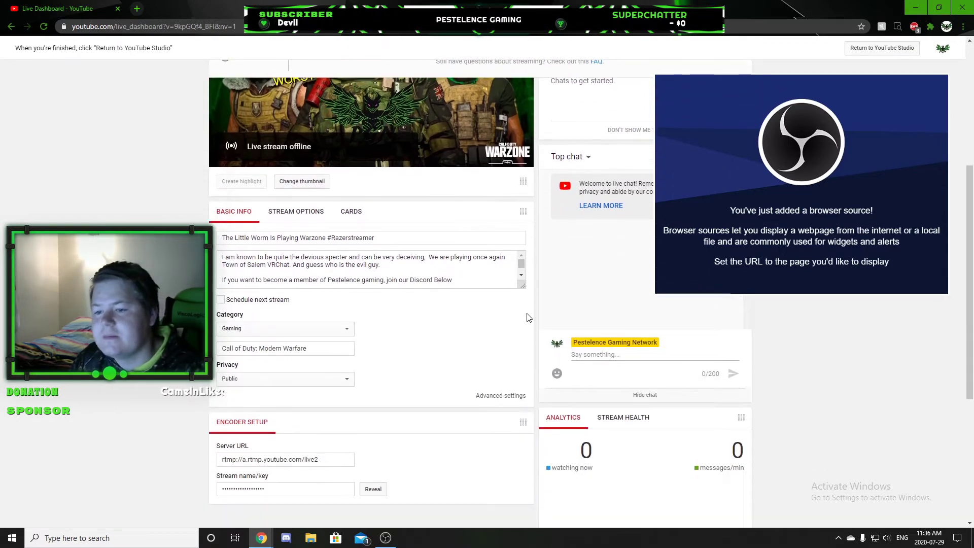
{"action": "scroll", "coordinate": [527, 317], "scroll_direction": "up", "scroll_amount": 5}
{"action": "scroll", "coordinate": [516, 339], "scroll_direction": "down", "scroll_amount": 2}
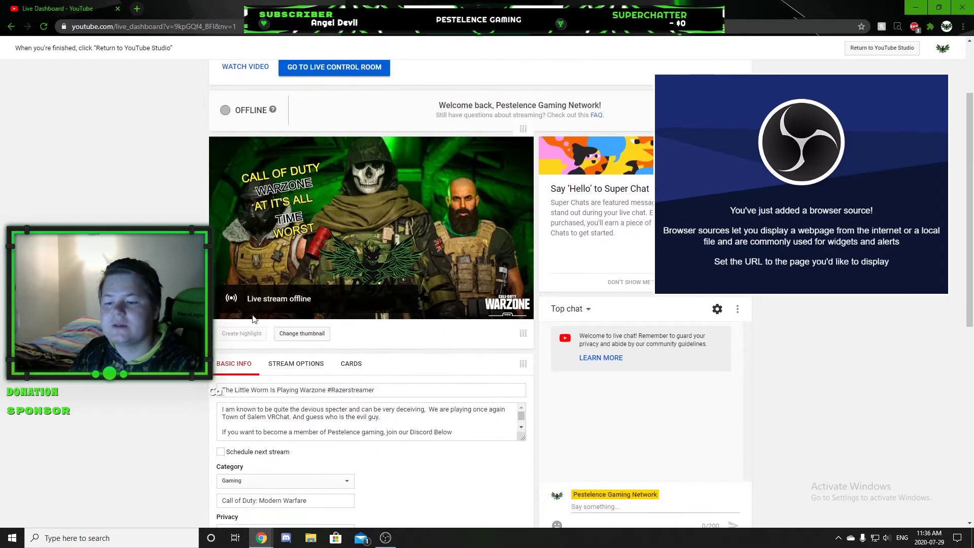
{"action": "scroll", "coordinate": [253, 319], "scroll_direction": "down", "scroll_amount": 5}
{"action": "scroll", "coordinate": [262, 249], "scroll_direction": "up", "scroll_amount": 2}
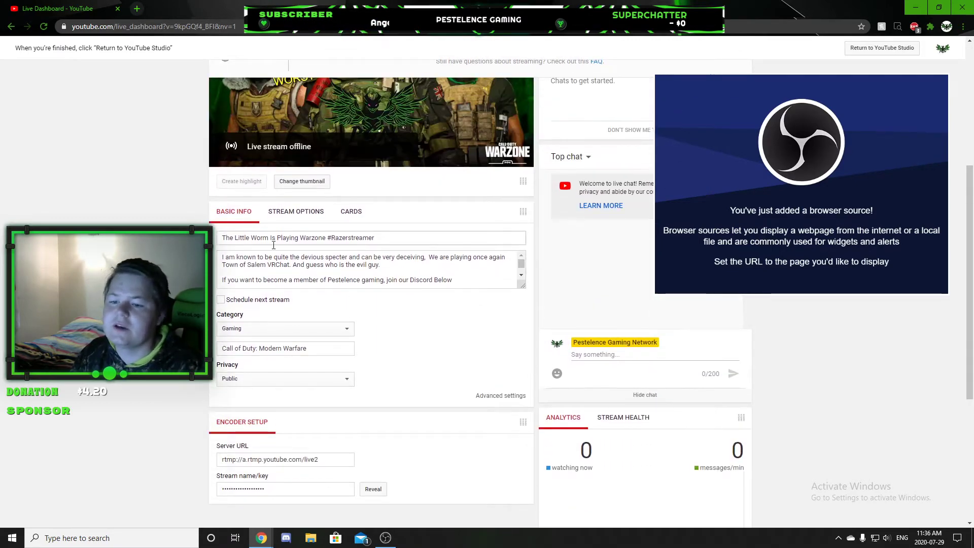
{"action": "scroll", "coordinate": [373, 100], "scroll_direction": "up", "scroll_amount": 2}
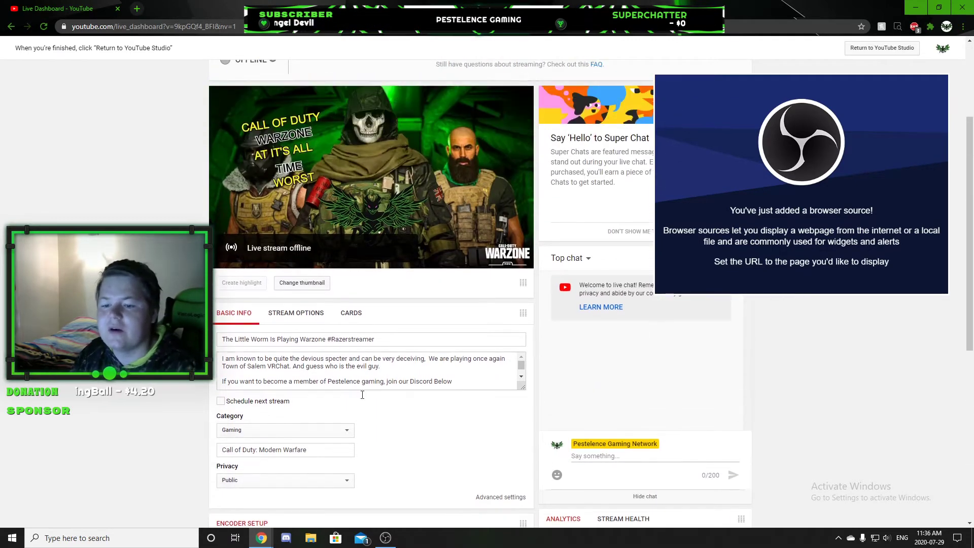
{"action": "scroll", "coordinate": [305, 371], "scroll_direction": "down", "scroll_amount": 3}
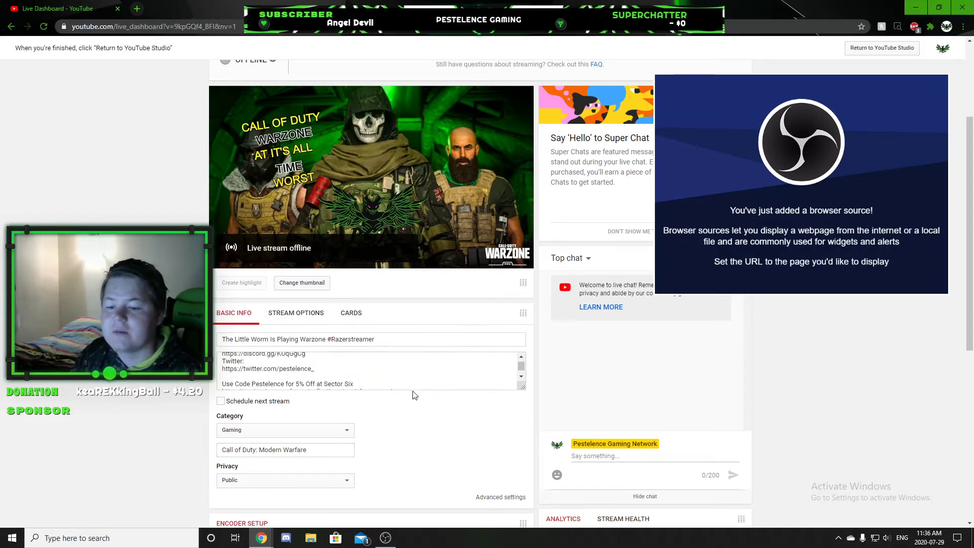
{"action": "scroll", "coordinate": [410, 378], "scroll_direction": "down", "scroll_amount": 2}
{"action": "scroll", "coordinate": [407, 370], "scroll_direction": "up", "scroll_amount": 5}
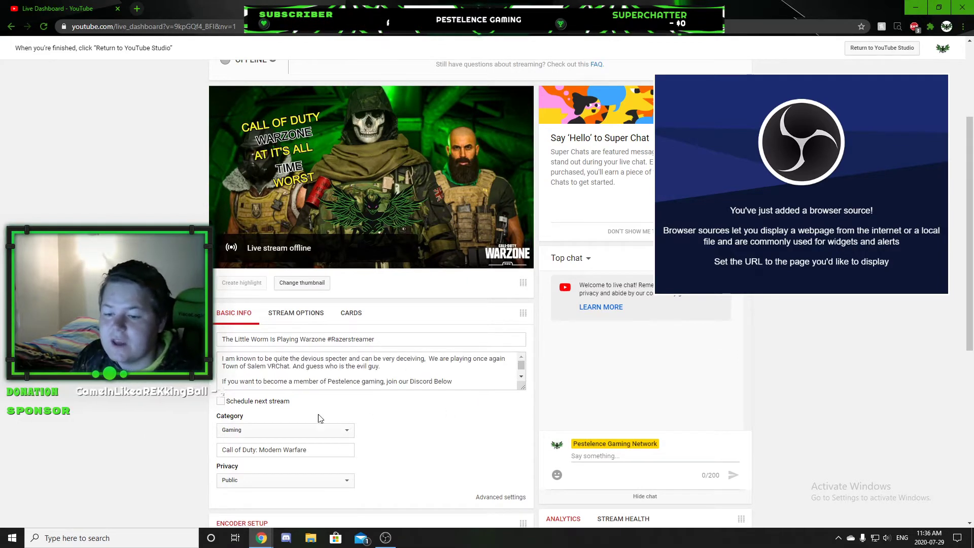
{"action": "scroll", "coordinate": [395, 373], "scroll_direction": "down", "scroll_amount": 5}
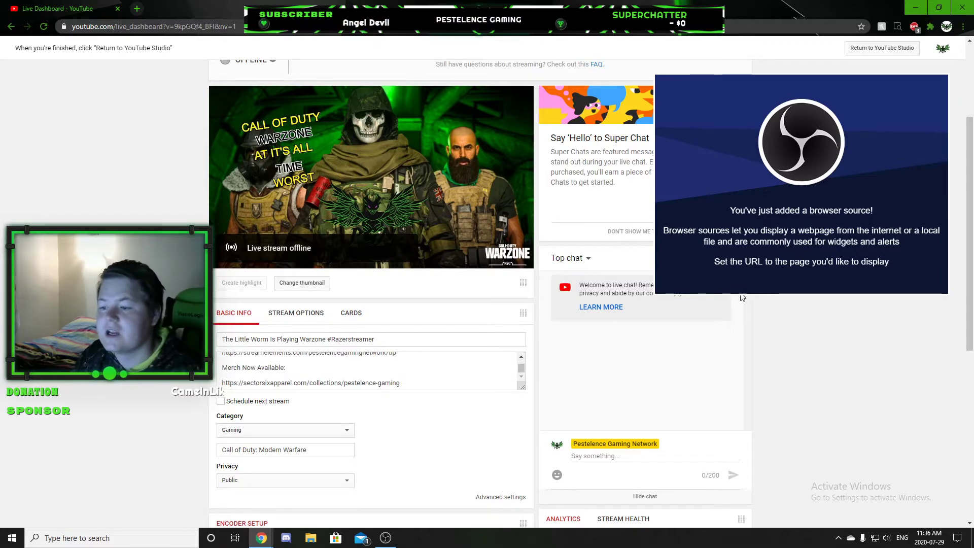
Keep the chat on Top chat and choose Pop-out chat from its options menu
{"action": "left_click", "coordinate": [739, 258]}
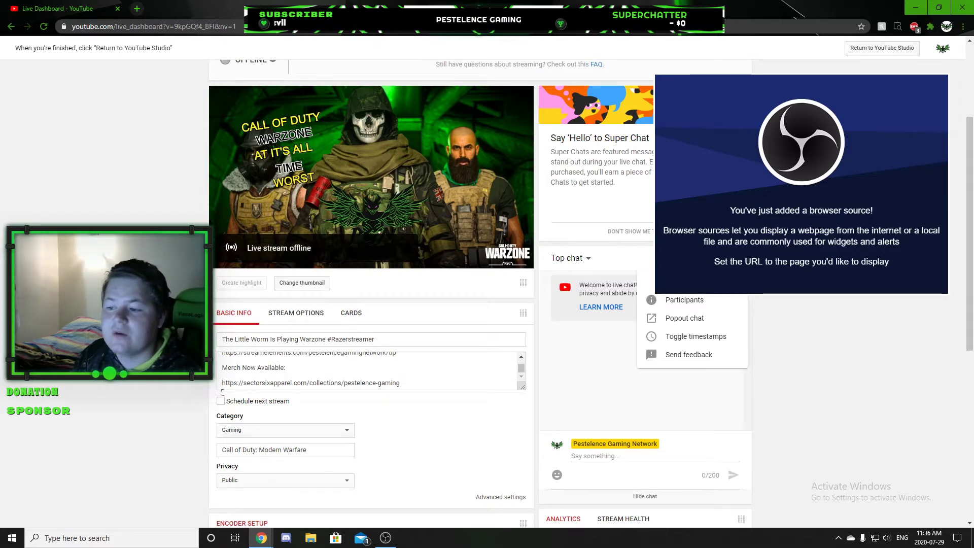
{"action": "left_click", "coordinate": [629, 246]}
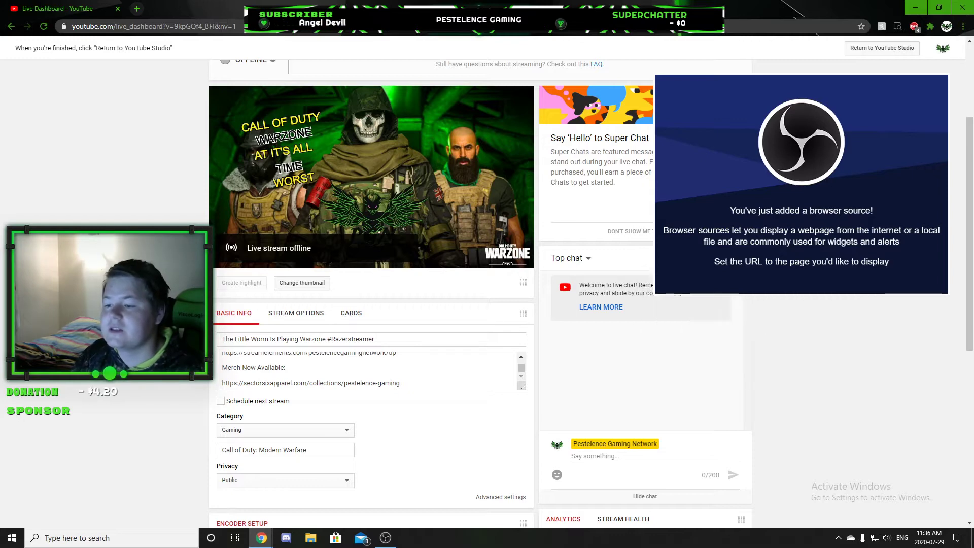
{"action": "scroll", "coordinate": [535, 281], "scroll_direction": "down", "scroll_amount": 3}
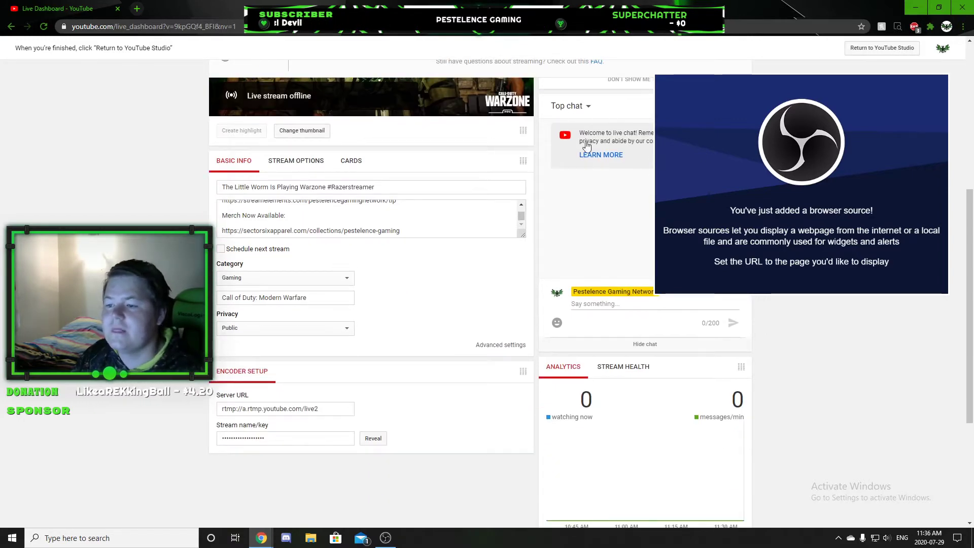
{"action": "left_click", "coordinate": [581, 107]}
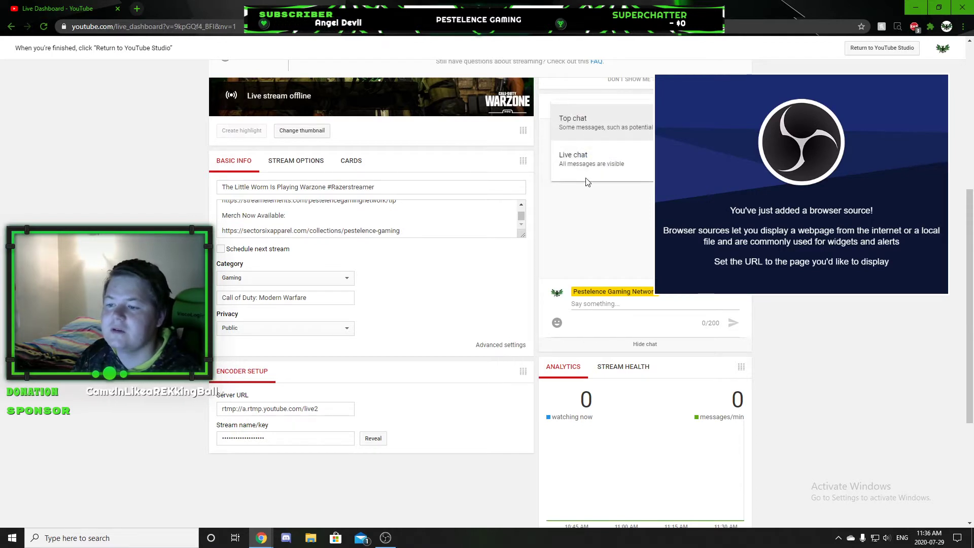
{"action": "left_click", "coordinate": [643, 218]}
{"action": "left_click", "coordinate": [578, 113]}
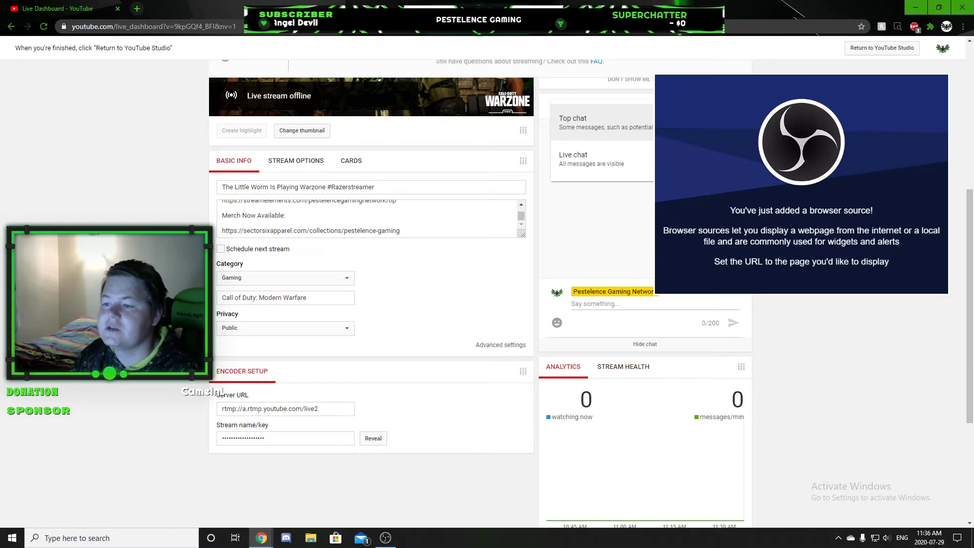
{"action": "left_click", "coordinate": [592, 185]}
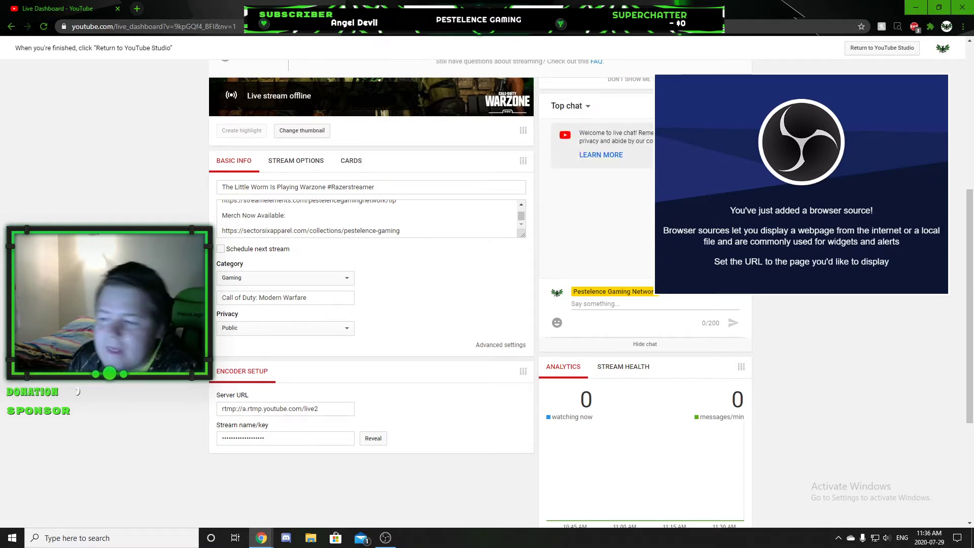
{"action": "scroll", "coordinate": [589, 285], "scroll_direction": "up", "scroll_amount": 2}
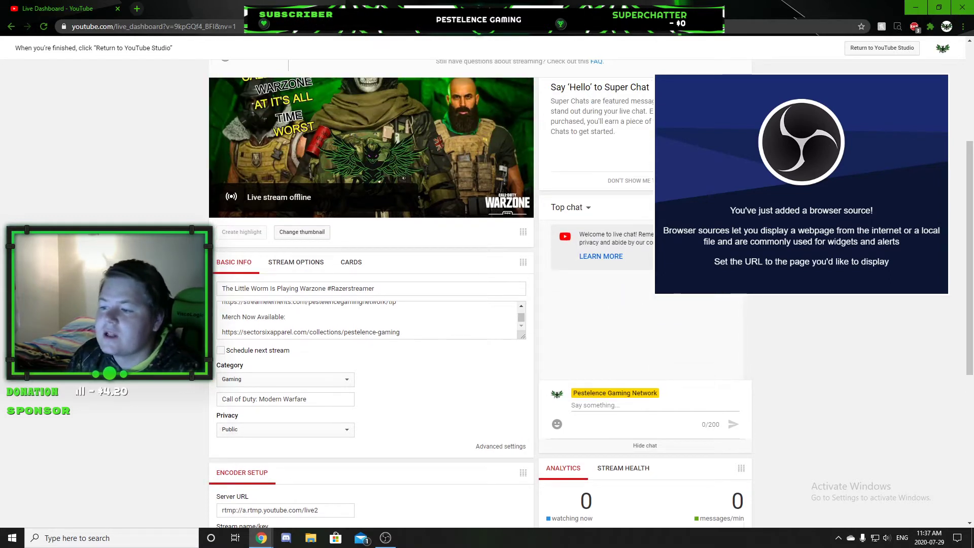
{"action": "left_click", "coordinate": [741, 207]}
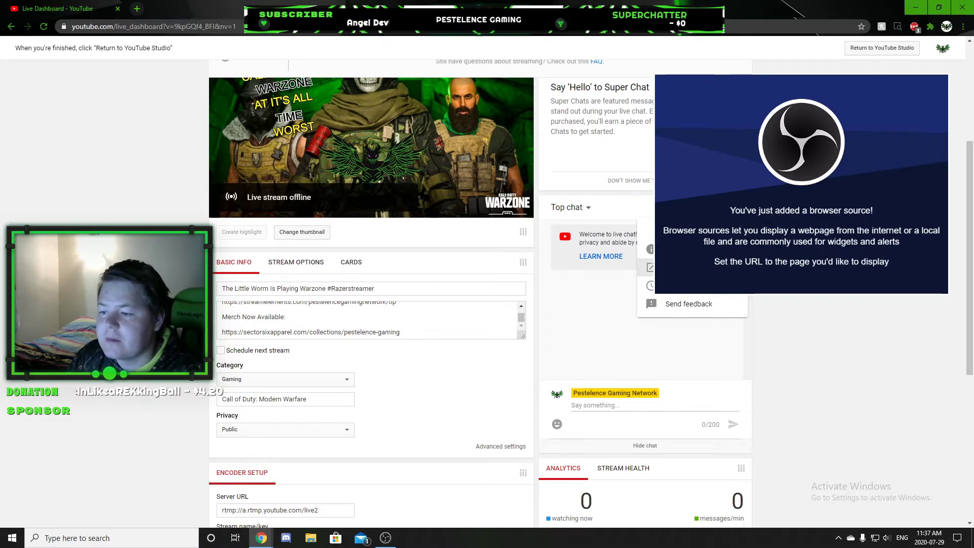
{"action": "left_click", "coordinate": [649, 268]}
Center the chat popout, minimize the dashboard, and reposition the OBS Chat properties window
{"action": "left_click_drag", "start_coordinate": [150, 10], "coordinate": [425, 85]}
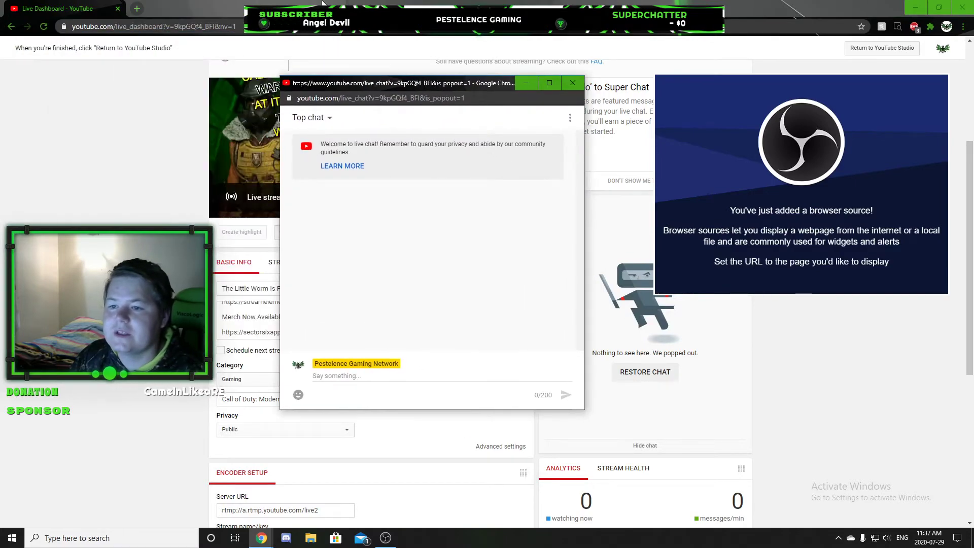
{"action": "key", "text": "super+Down"}
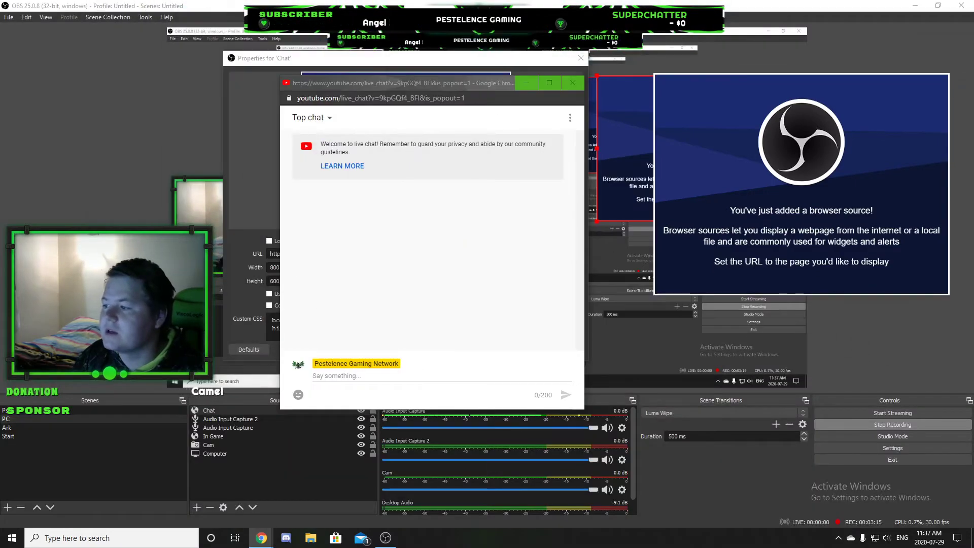
{"action": "key", "text": "super+Down"}
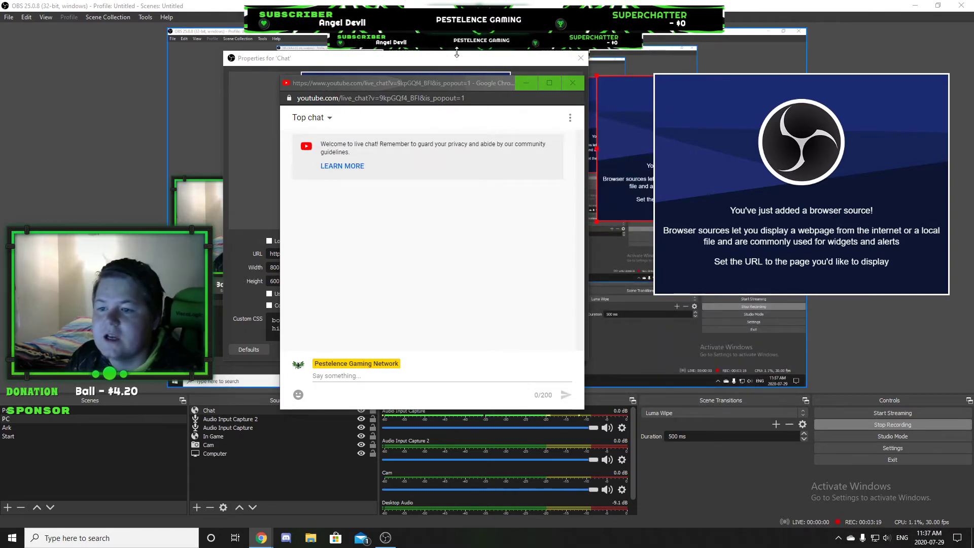
{"action": "left_click_drag", "start_coordinate": [457, 56], "coordinate": [437, 45]}
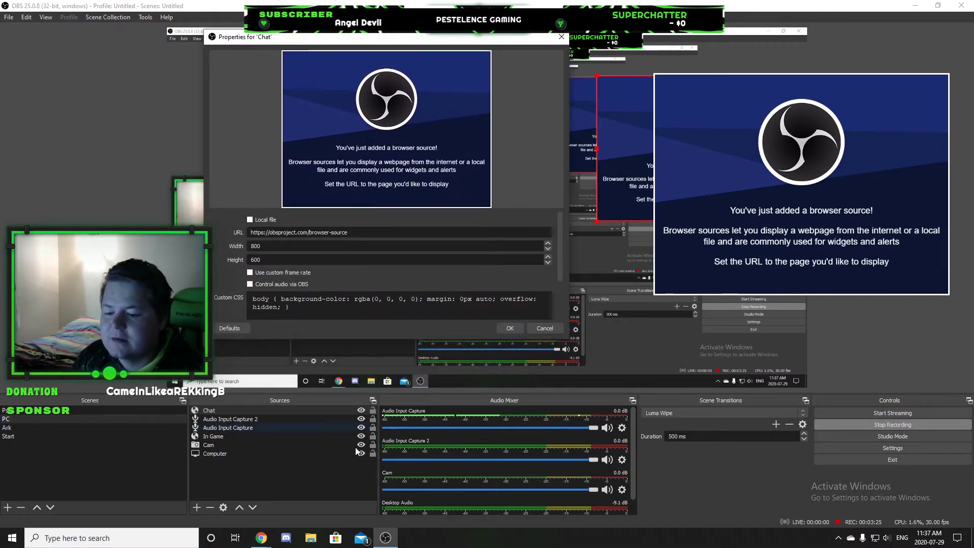
Move the chat popout to the right and select its full web address
{"action": "left_click", "coordinate": [361, 499]}
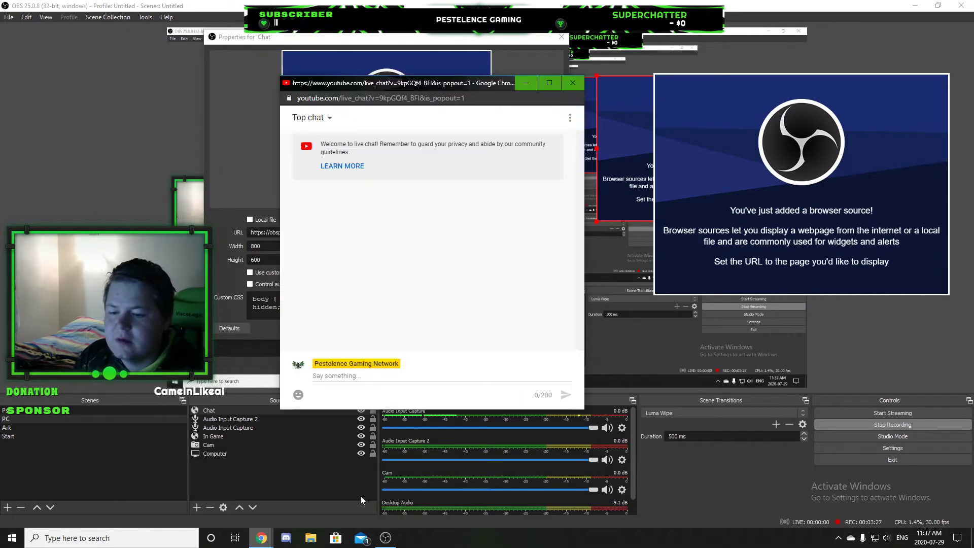
{"action": "left_click_drag", "start_coordinate": [419, 88], "coordinate": [717, 38]}
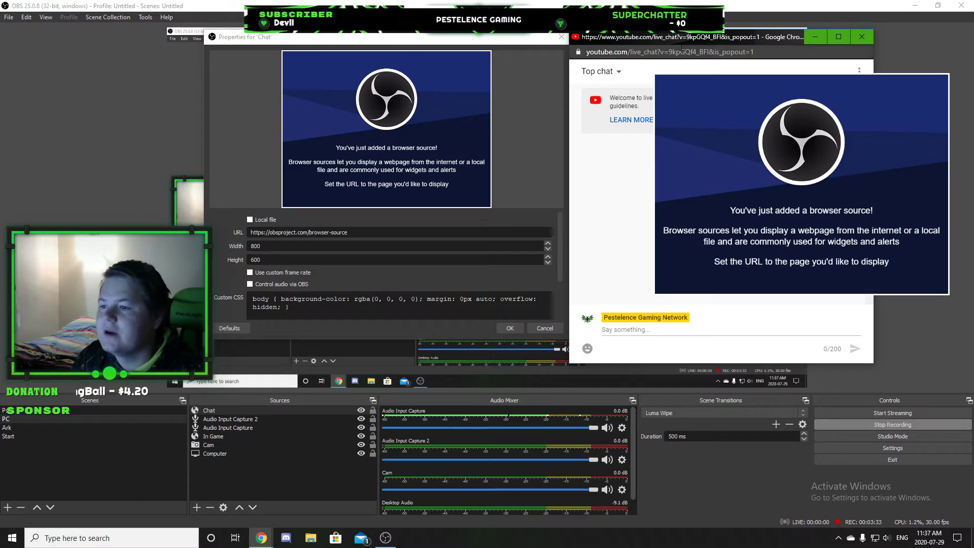
{"action": "left_click", "coordinate": [775, 51]}
{"action": "key", "text": "ctrl+c"}
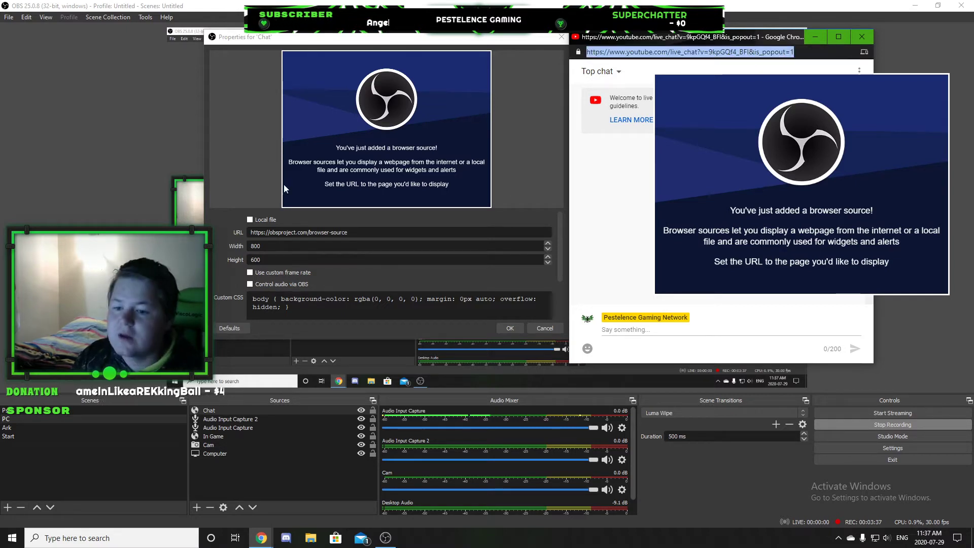
Replace the Chat source URL with the pasted live_chat popout address, then move the popout left
{"action": "left_click_drag", "start_coordinate": [363, 231], "coordinate": [221, 245]}
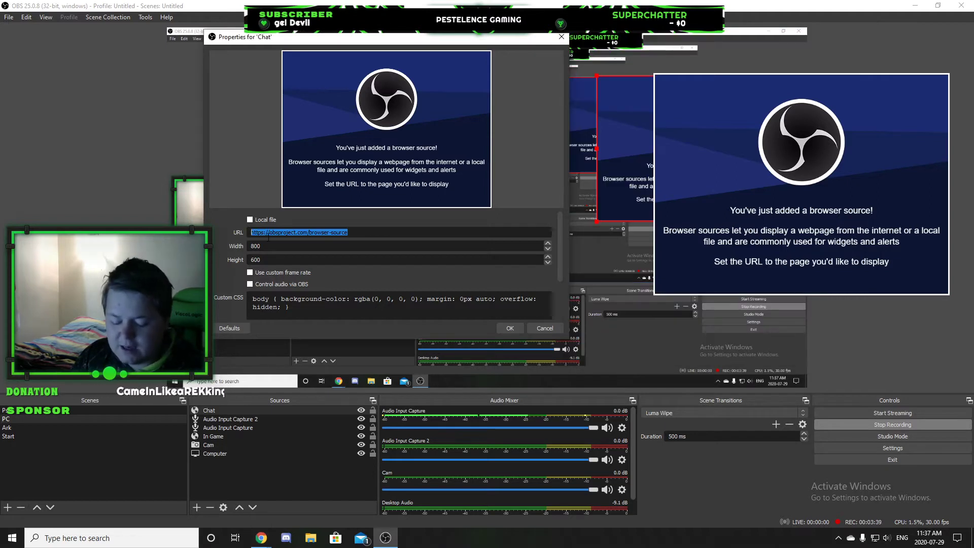
{"action": "key", "text": "ctrl+v"}
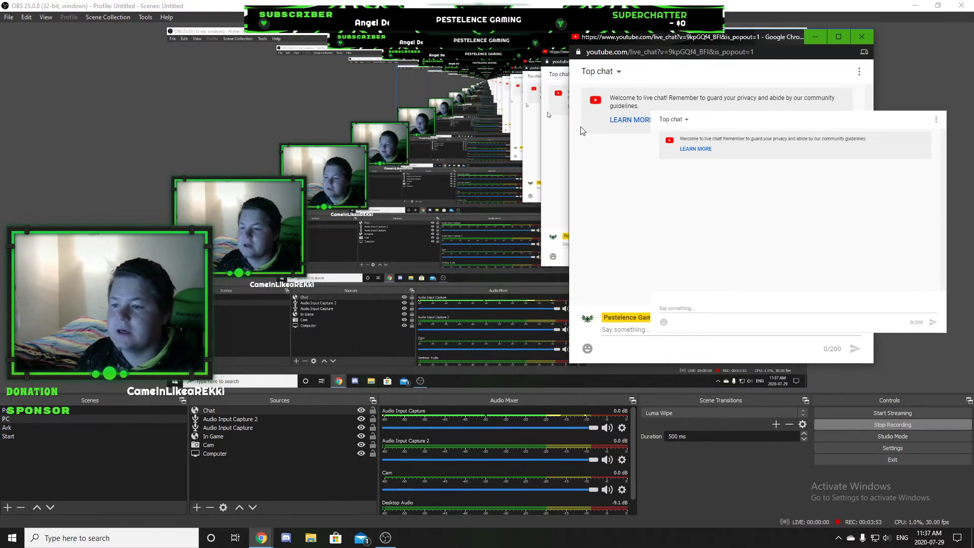
{"action": "left_click_drag", "start_coordinate": [715, 39], "coordinate": [197, 17]}
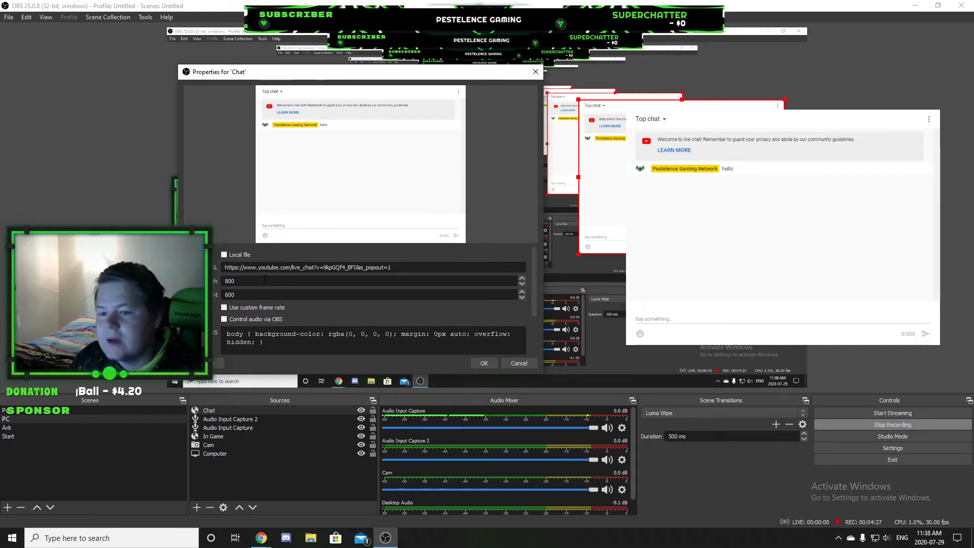
Change the Chat source Width from 800 to 600 and enter 800 as Height
{"action": "left_click_drag", "start_coordinate": [265, 281], "coordinate": [217, 282]}
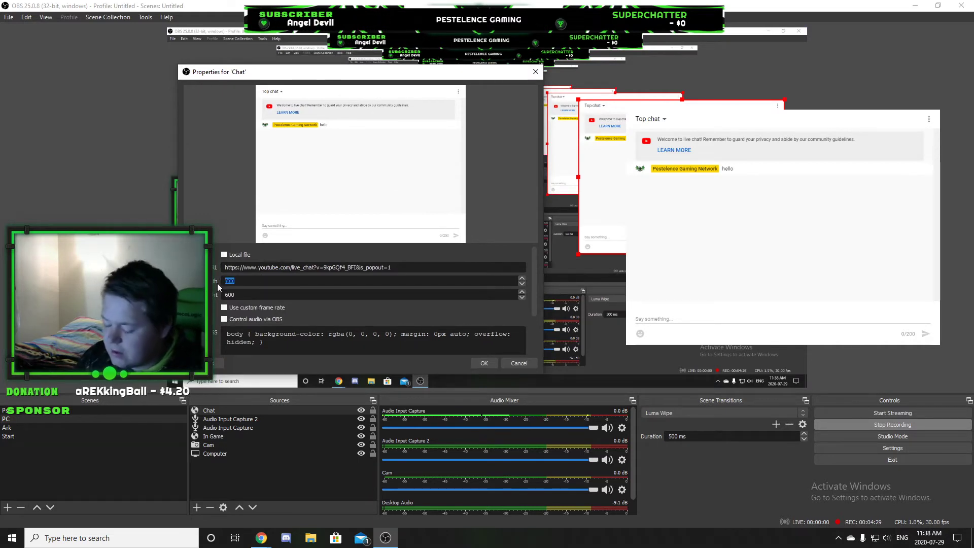
{"action": "type", "text": "6"}
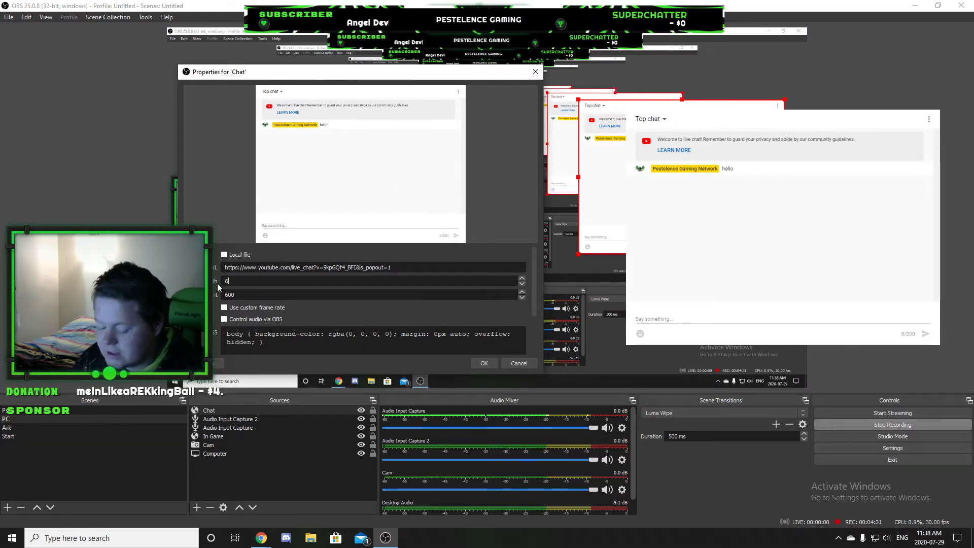
{"action": "type", "text": "00"}
{"action": "key", "text": "Tab"}
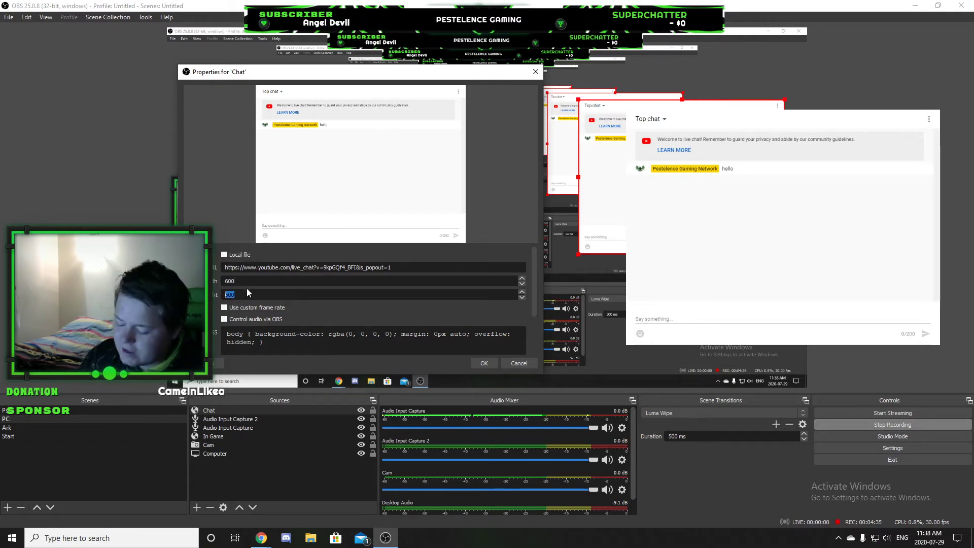
{"action": "type", "text": "800"}
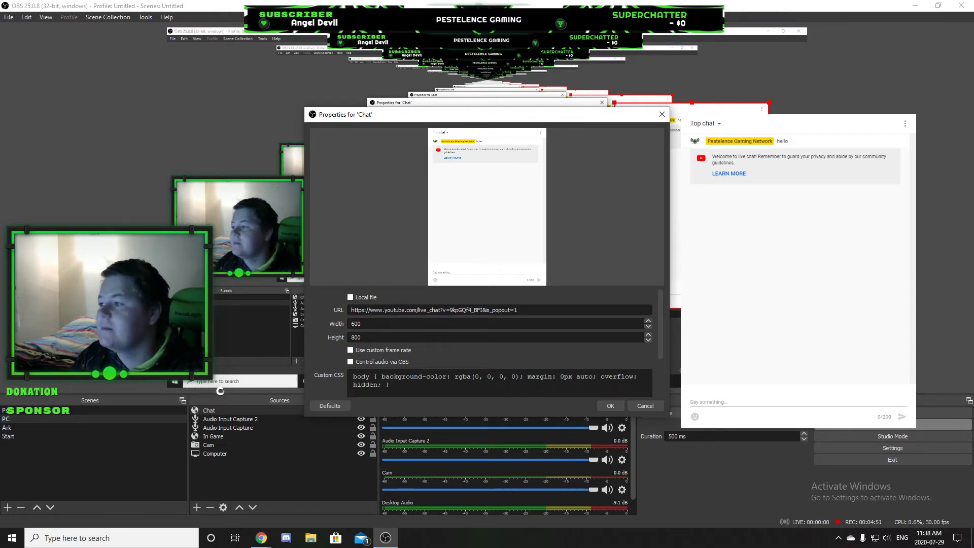
Maximize the Chat v2.0 Style Generator window and check its full https address
{"action": "key", "text": "alt+Tab"}
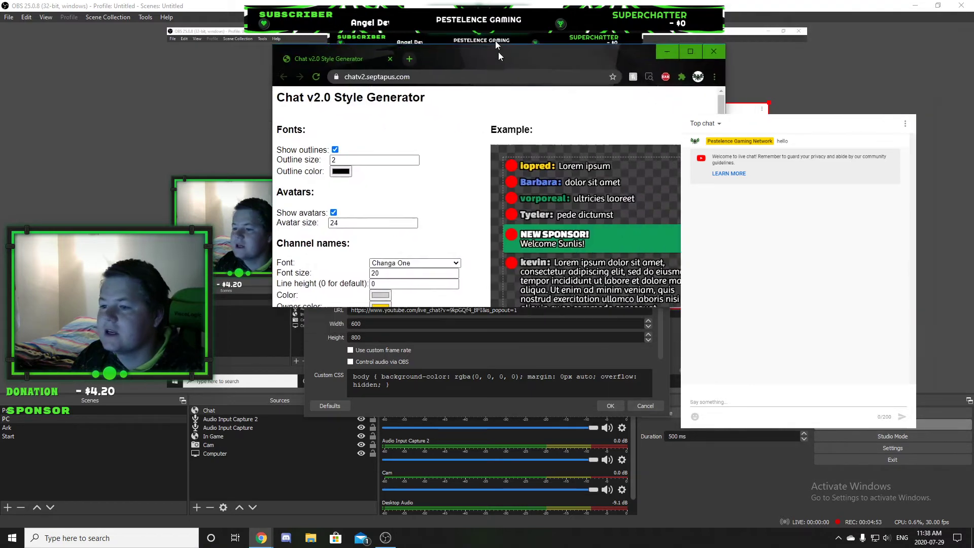
{"action": "double_click", "coordinate": [484, 2]}
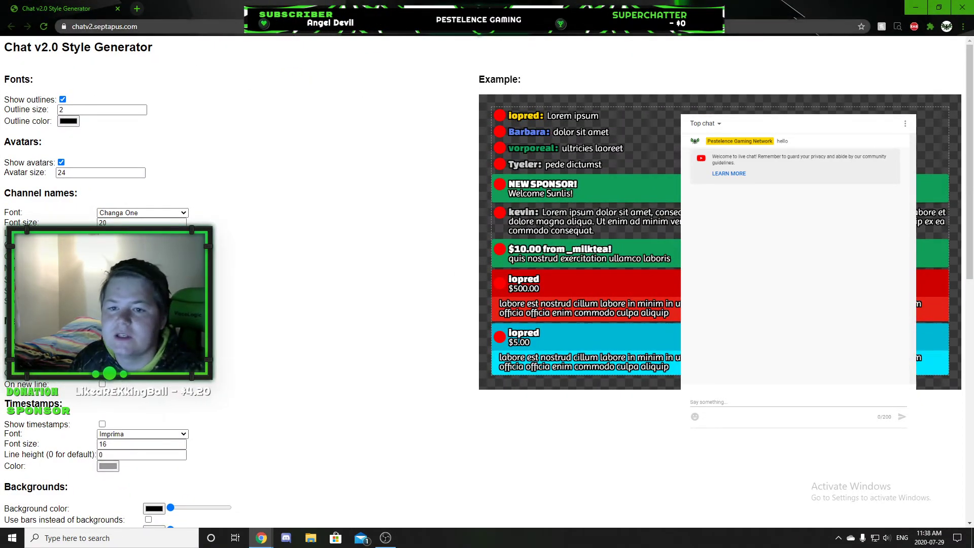
{"action": "key", "text": "ctrl+l"}
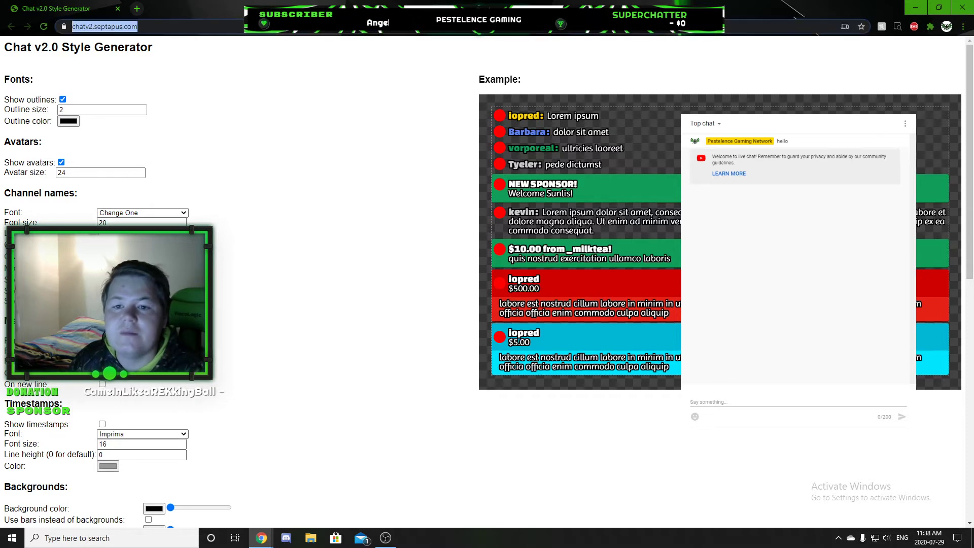
{"action": "key", "text": "End"}
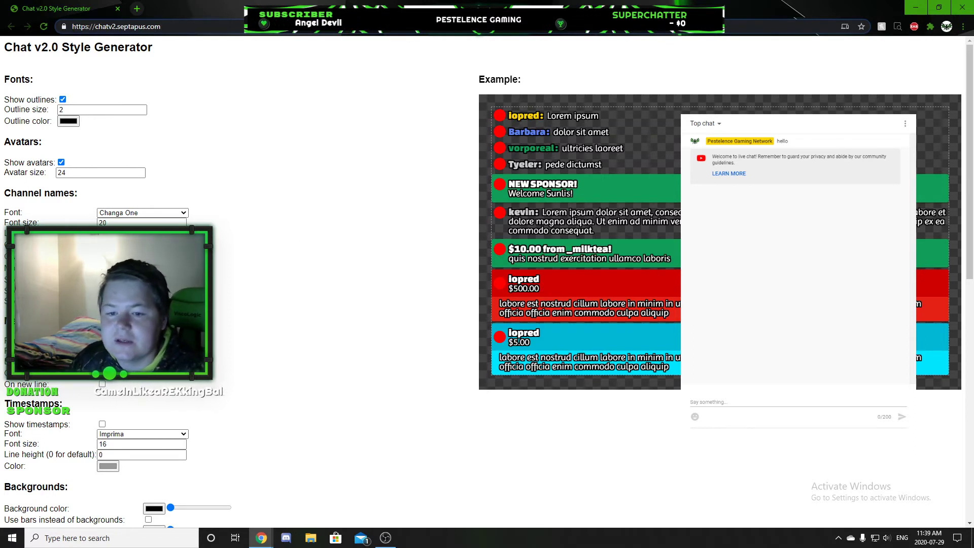
{"action": "scroll", "coordinate": [299, 325], "scroll_direction": "down", "scroll_amount": 15}
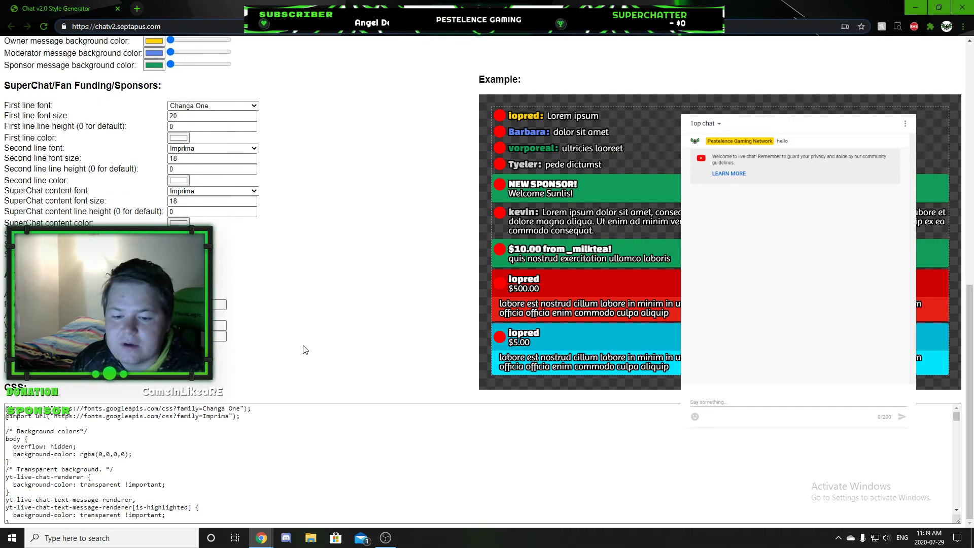
{"action": "scroll", "coordinate": [305, 349], "scroll_direction": "up", "scroll_amount": 15}
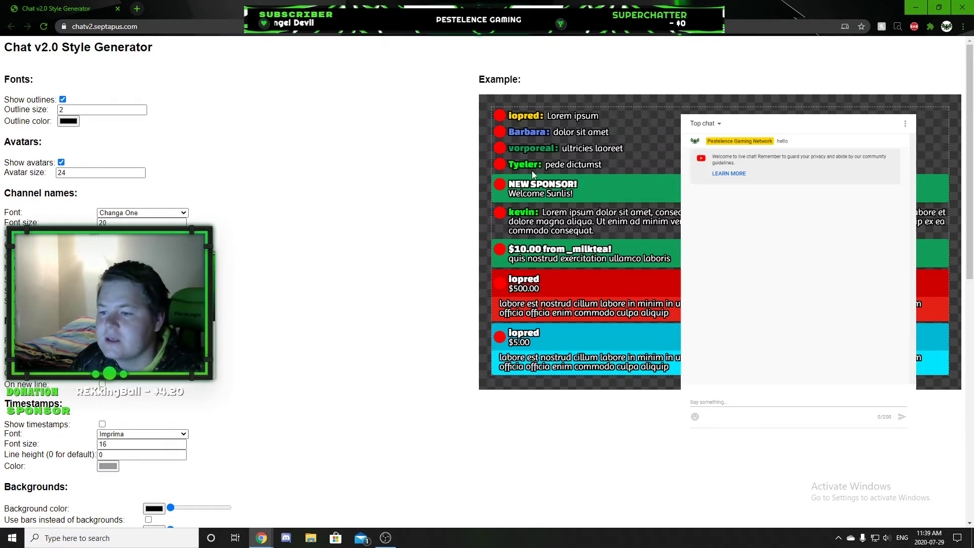
Try Cantora One and Devonshire, then set the channel name font to Eagle Lake
{"action": "triple_click", "coordinate": [256, 195]}
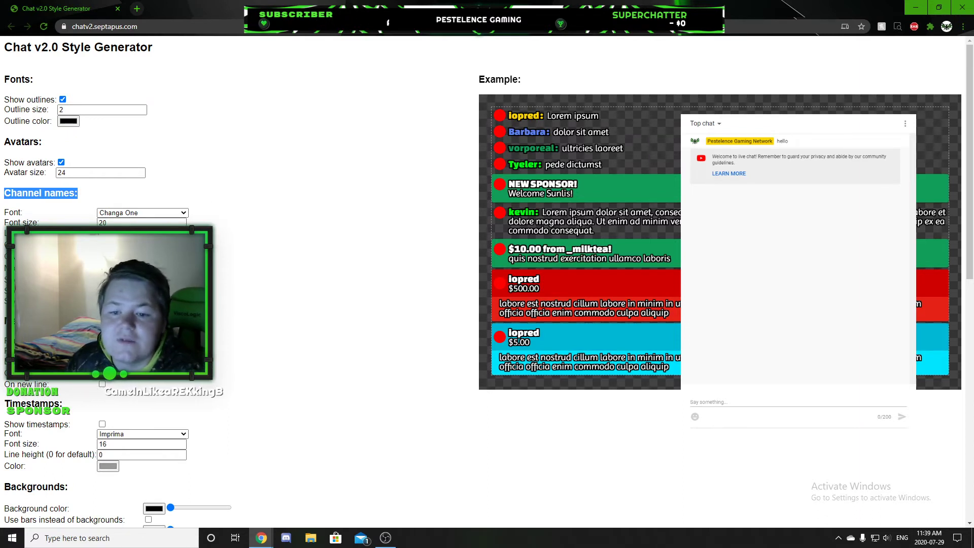
{"action": "left_click", "coordinate": [151, 213]}
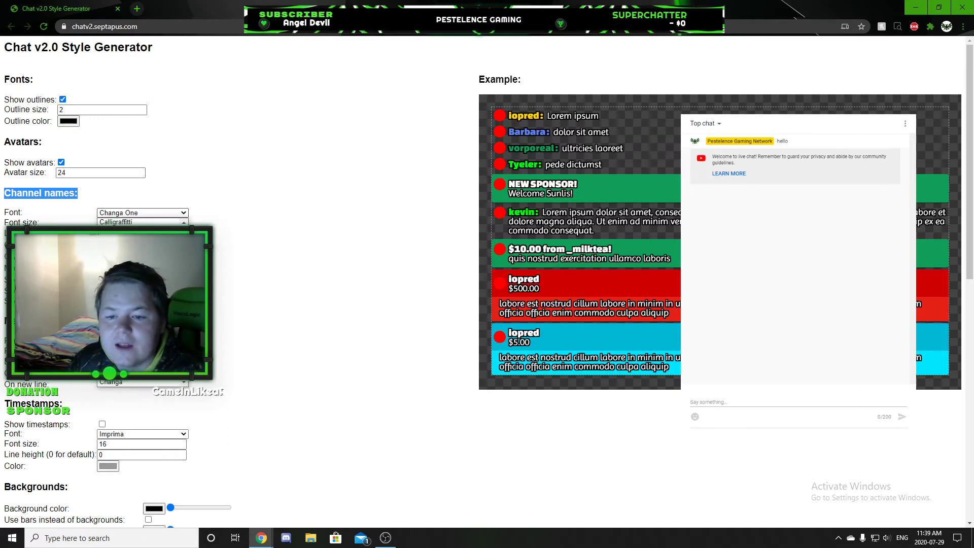
{"action": "key", "text": "Return"}
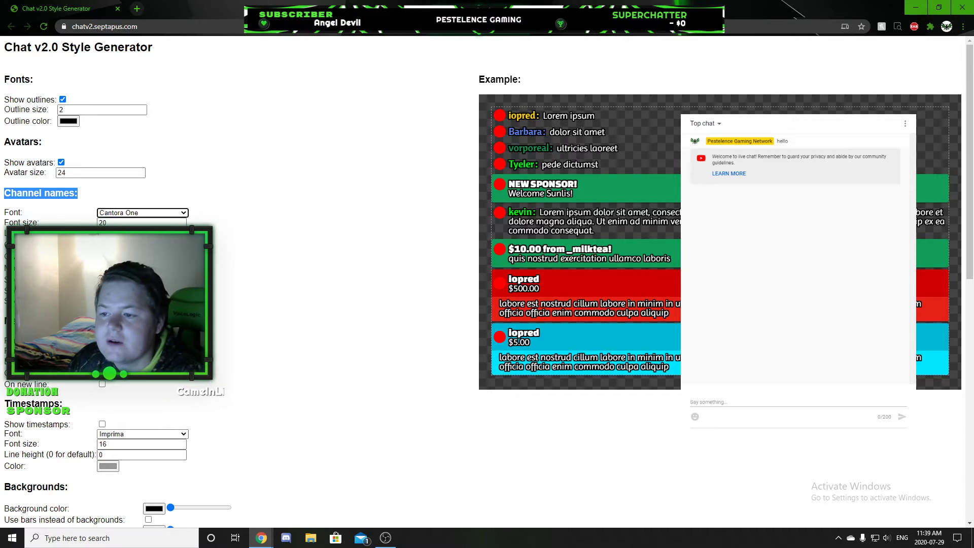
{"action": "left_click", "coordinate": [167, 213]}
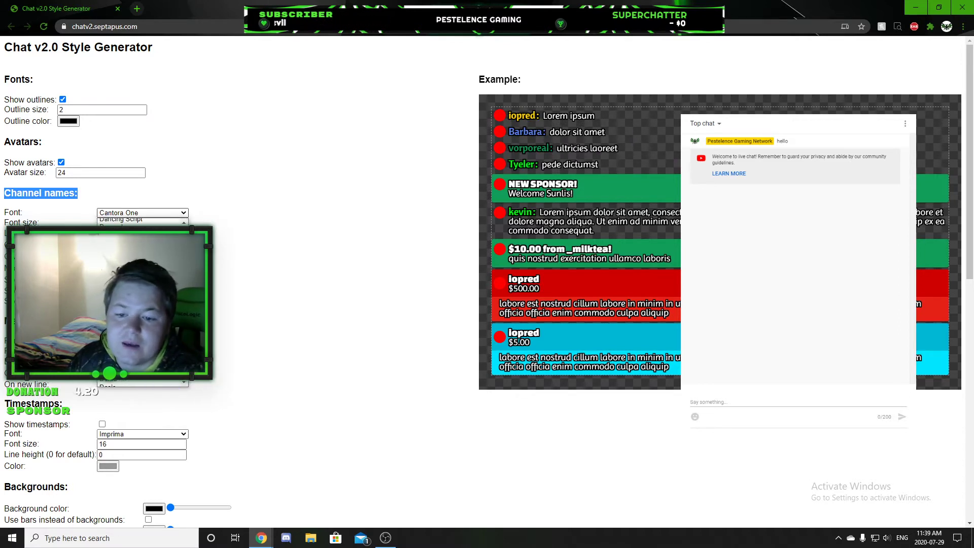
{"action": "key", "text": "Return"}
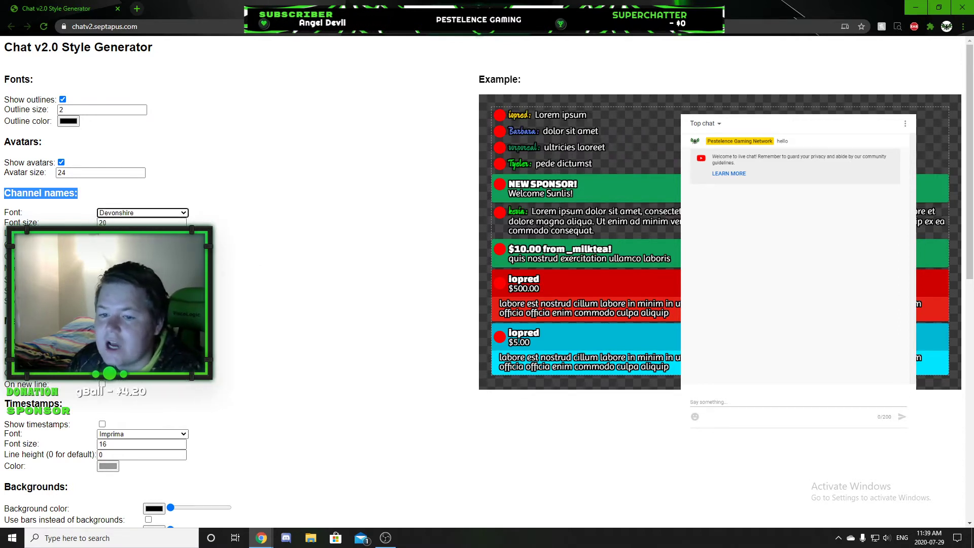
{"action": "left_click", "coordinate": [175, 215]}
{"action": "key", "text": "e"}
{"action": "key", "text": "Return"}
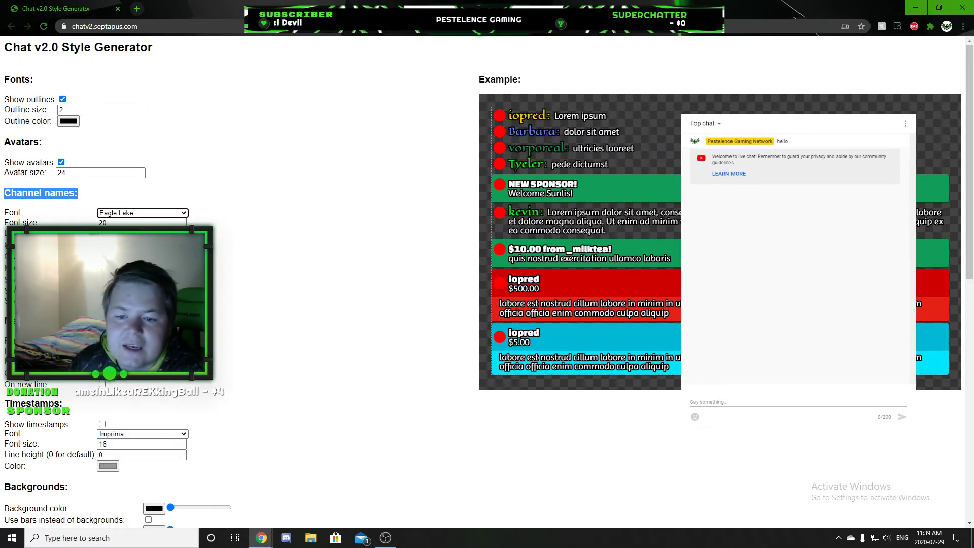
Change the sponsor colour from green to blue in its colour picker
{"action": "left_click", "coordinate": [108, 244]}
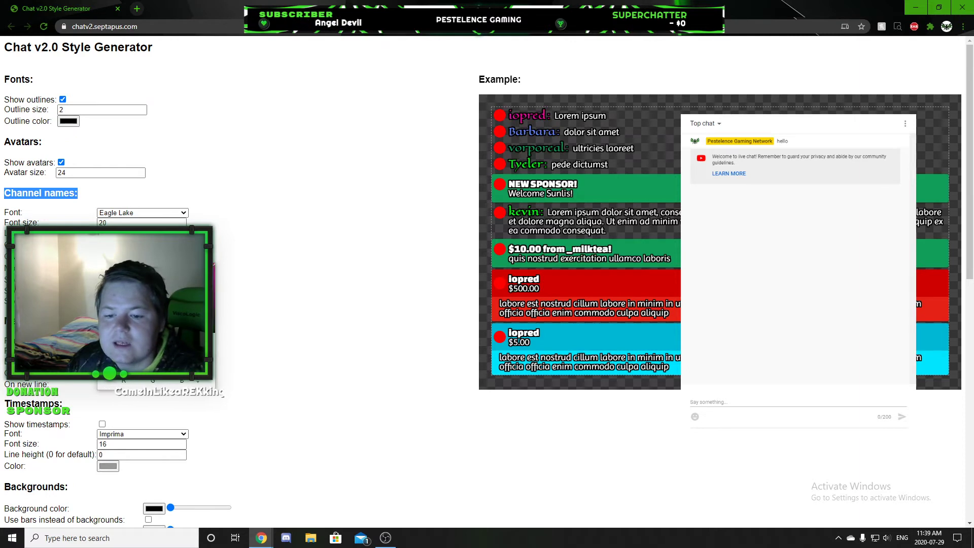
{"action": "left_click", "coordinate": [287, 238]}
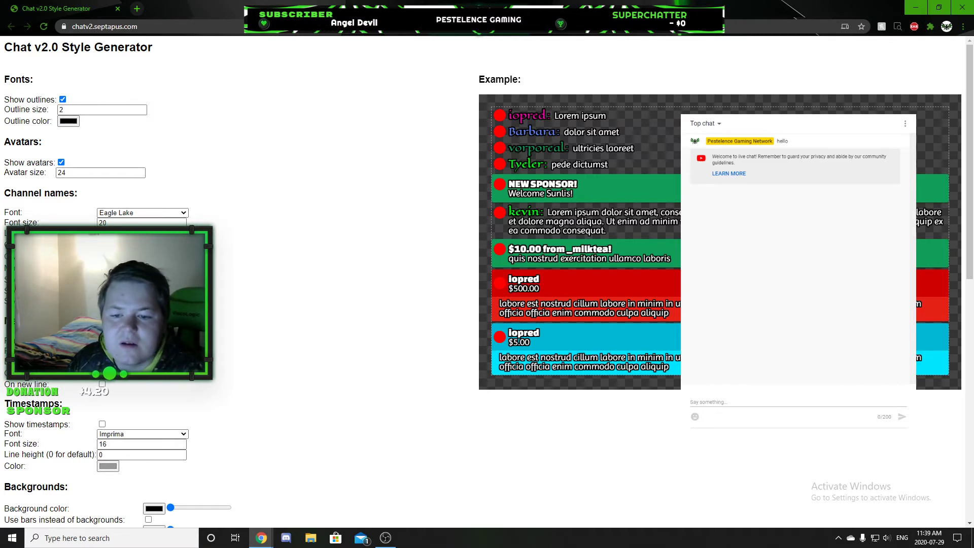
{"action": "left_click", "coordinate": [108, 268]}
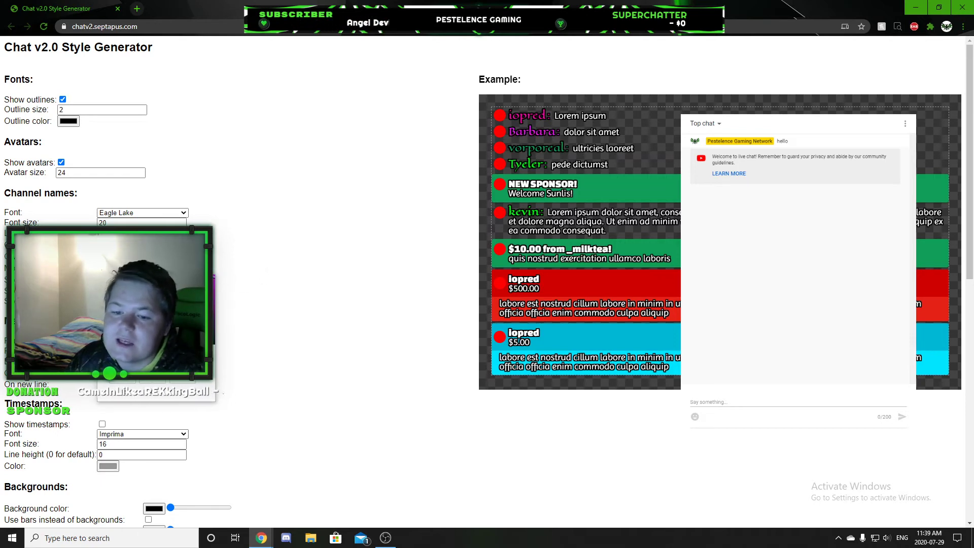
{"action": "left_click", "coordinate": [221, 258]}
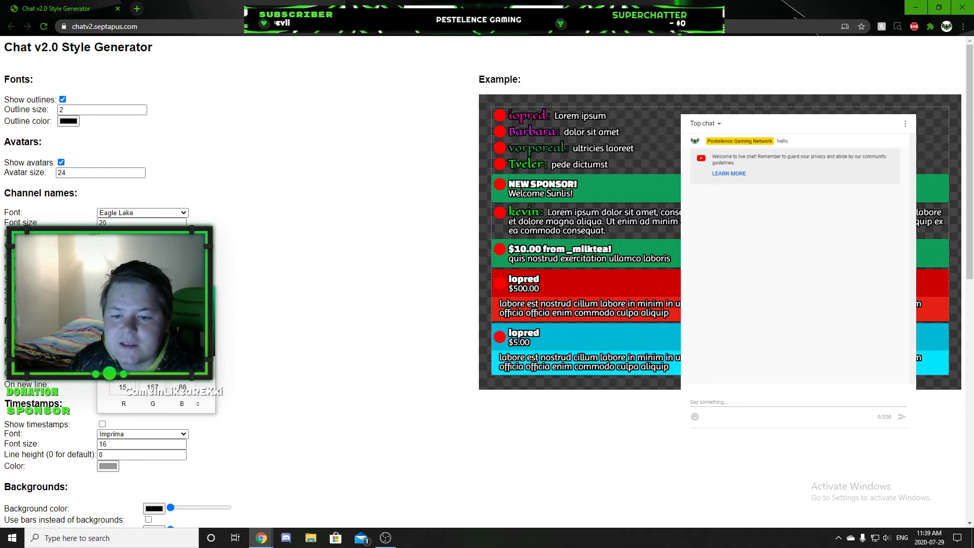
{"action": "left_click_drag", "start_coordinate": [159, 370], "coordinate": [185, 370]}
{"action": "left_click", "coordinate": [259, 244]}
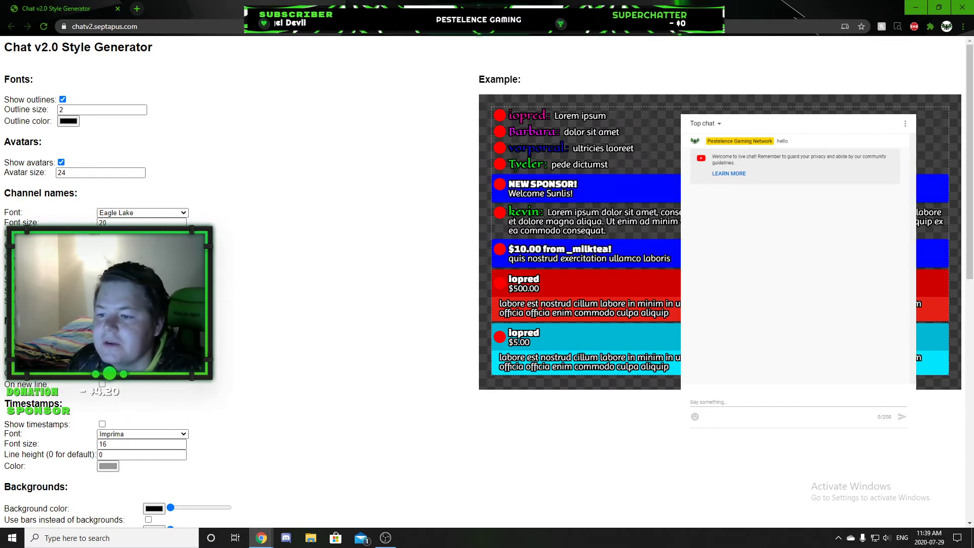
Turn Show badges on and back off
{"action": "scroll", "coordinate": [113, 213], "scroll_direction": "down", "scroll_amount": 2}
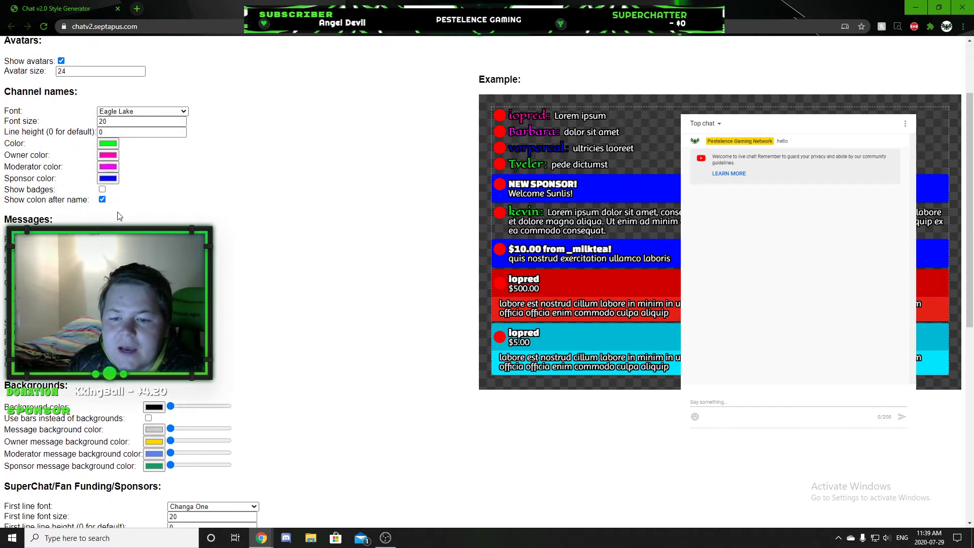
{"action": "left_click", "coordinate": [102, 189]}
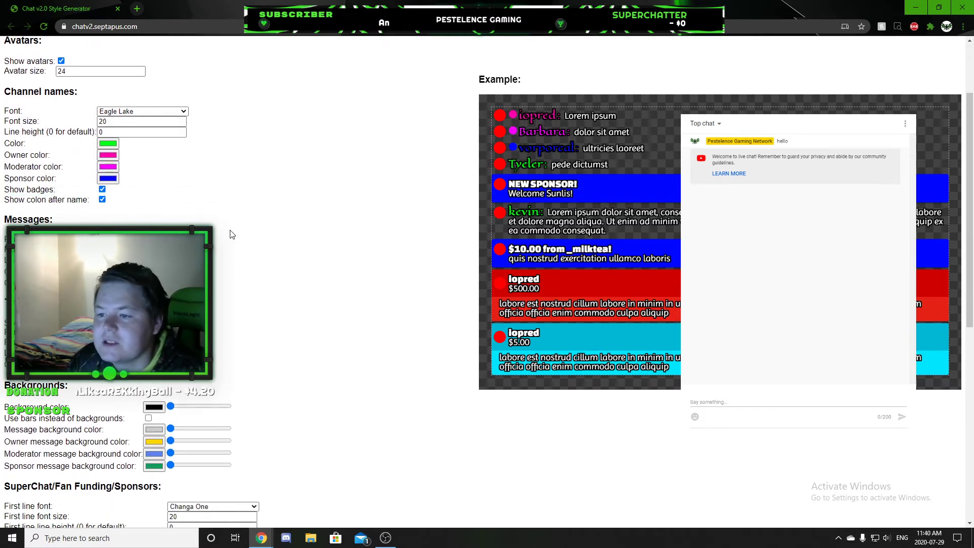
{"action": "left_click", "coordinate": [103, 191]}
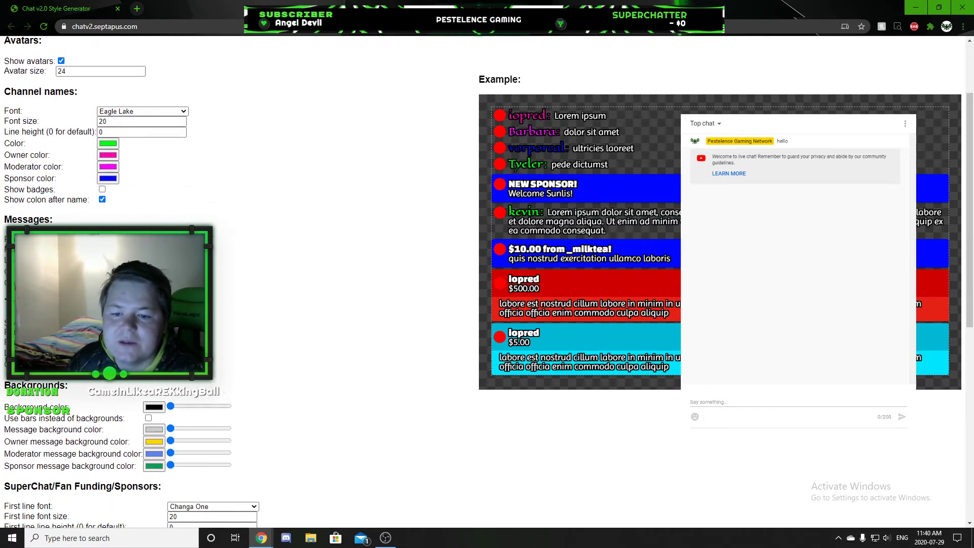
Choose Cormorant Unicase as the message font and keep background opacity at 0
{"action": "scroll", "coordinate": [157, 190], "scroll_direction": "down", "scroll_amount": 1}
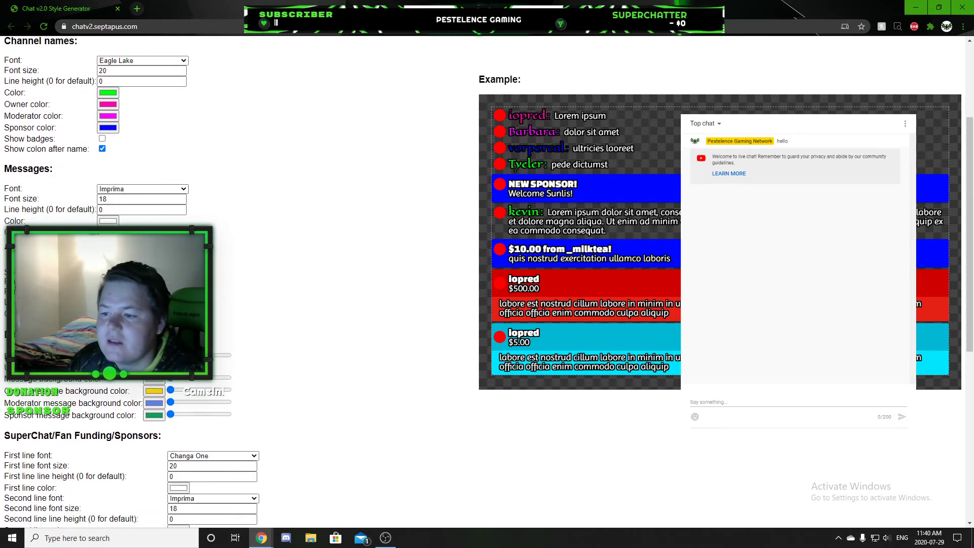
{"action": "left_click", "coordinate": [184, 189]}
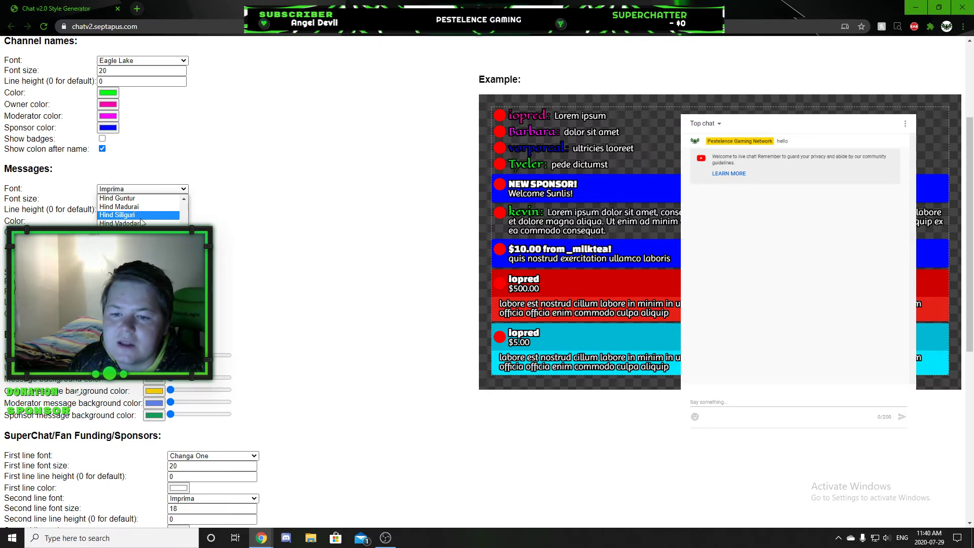
{"action": "scroll", "coordinate": [142, 210], "scroll_direction": "up", "scroll_amount": 3}
{"action": "scroll", "coordinate": [142, 210], "scroll_direction": "up", "scroll_amount": 10}
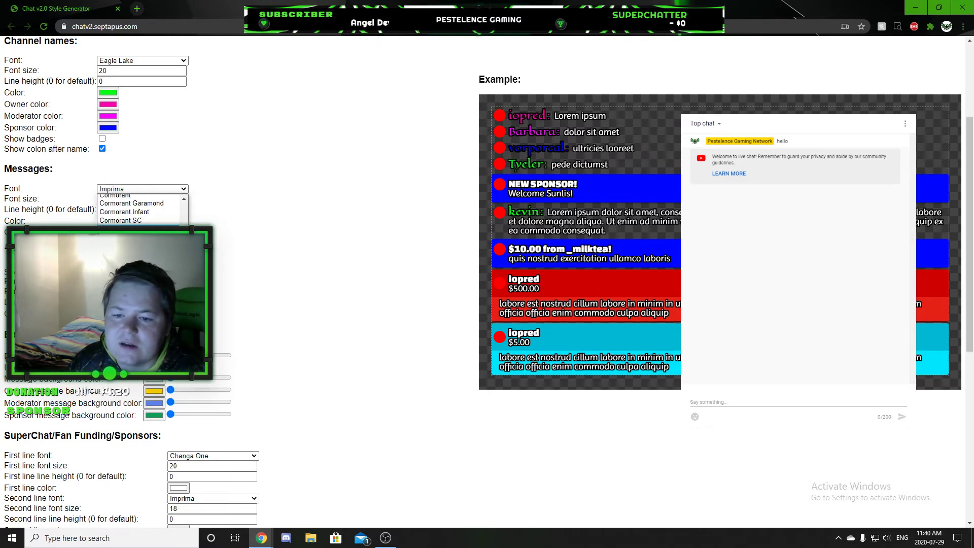
{"action": "left_click", "coordinate": [132, 229]}
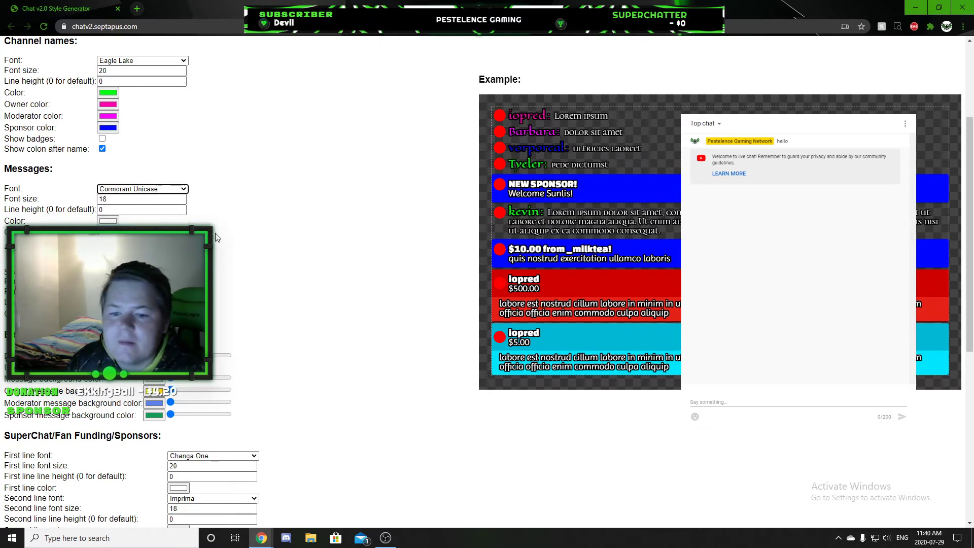
{"action": "scroll", "coordinate": [175, 218], "scroll_direction": "down", "scroll_amount": 2}
{"action": "scroll", "coordinate": [127, 305], "scroll_direction": "down", "scroll_amount": 3}
{"action": "scroll", "coordinate": [127, 304], "scroll_direction": "up", "scroll_amount": 2}
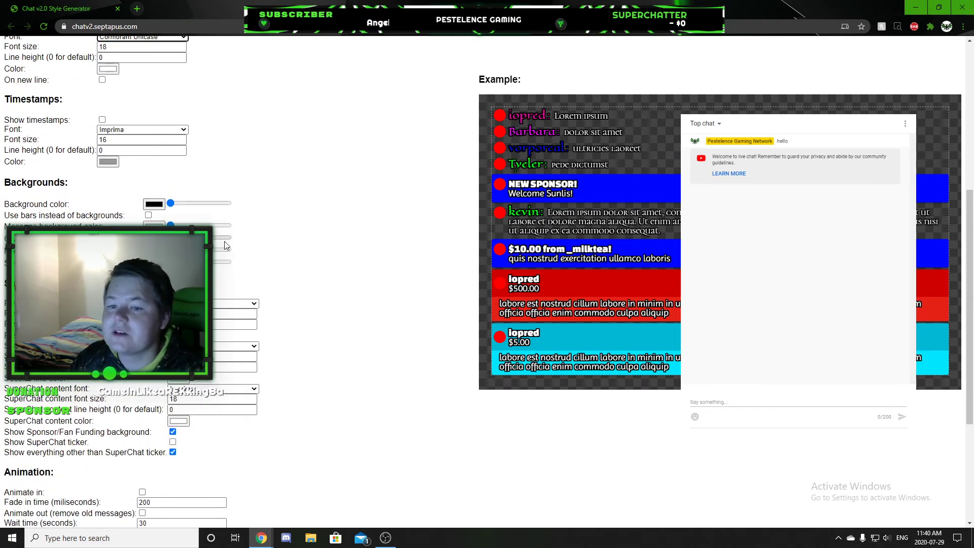
{"action": "left_click_drag", "start_coordinate": [173, 209], "coordinate": [131, 218]}
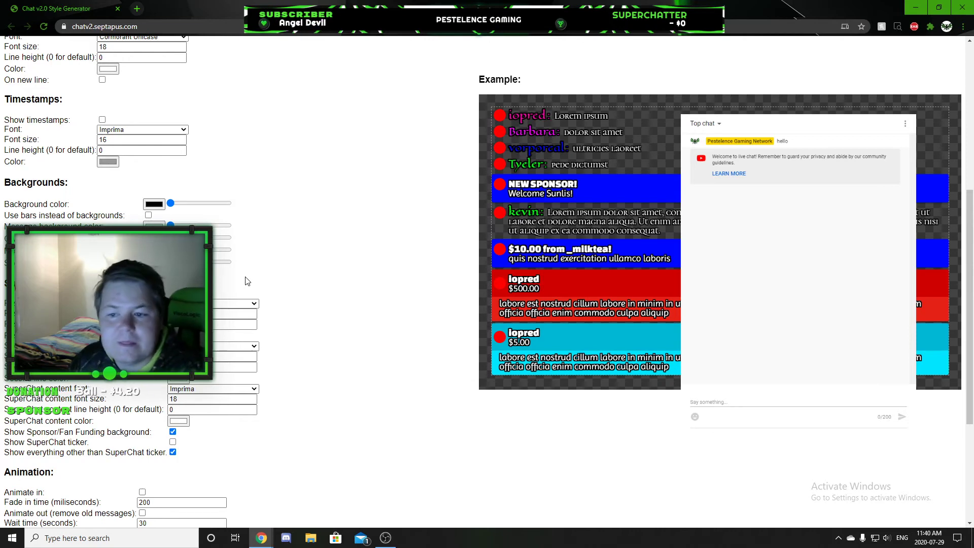
Select and copy all the generated CSS, then return to the OBS Chat properties
{"action": "scroll", "coordinate": [310, 279], "scroll_direction": "down", "scroll_amount": 4}
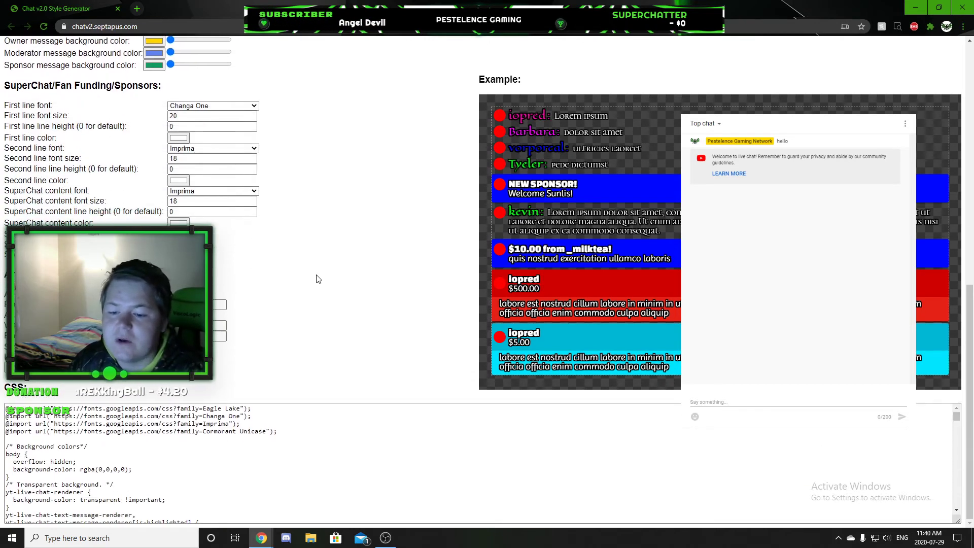
{"action": "scroll", "coordinate": [317, 279], "scroll_direction": "up", "scroll_amount": 3}
{"action": "scroll", "coordinate": [320, 279], "scroll_direction": "up", "scroll_amount": 2}
{"action": "scroll", "coordinate": [321, 265], "scroll_direction": "down", "scroll_amount": 2}
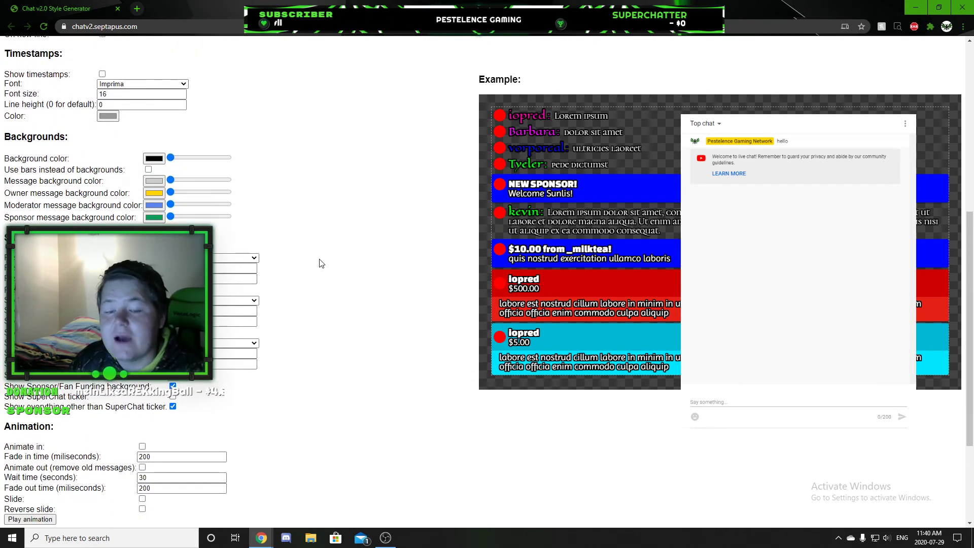
{"action": "scroll", "coordinate": [320, 262], "scroll_direction": "down", "scroll_amount": 3}
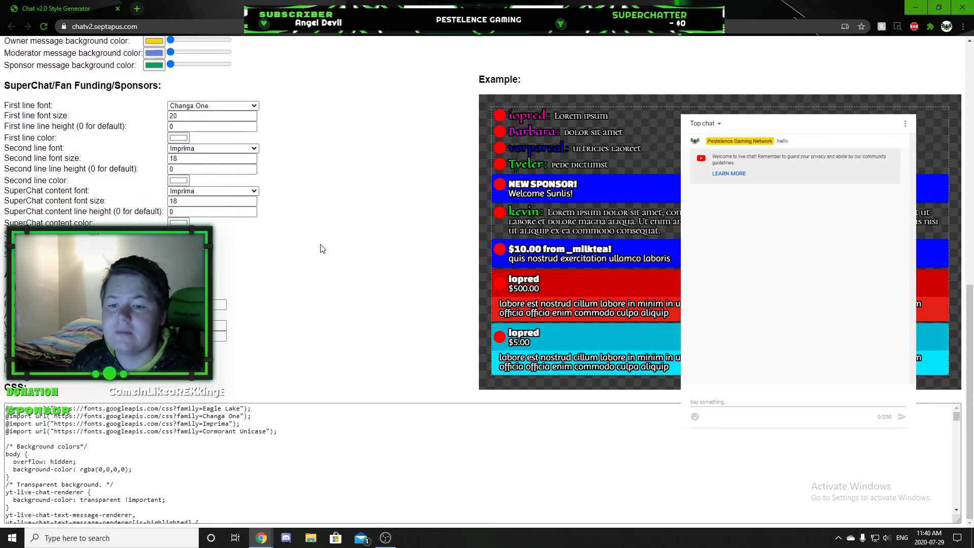
{"action": "scroll", "coordinate": [123, 490], "scroll_direction": "down", "scroll_amount": 10}
{"action": "scroll", "coordinate": [123, 490], "scroll_direction": "down", "scroll_amount": 3}
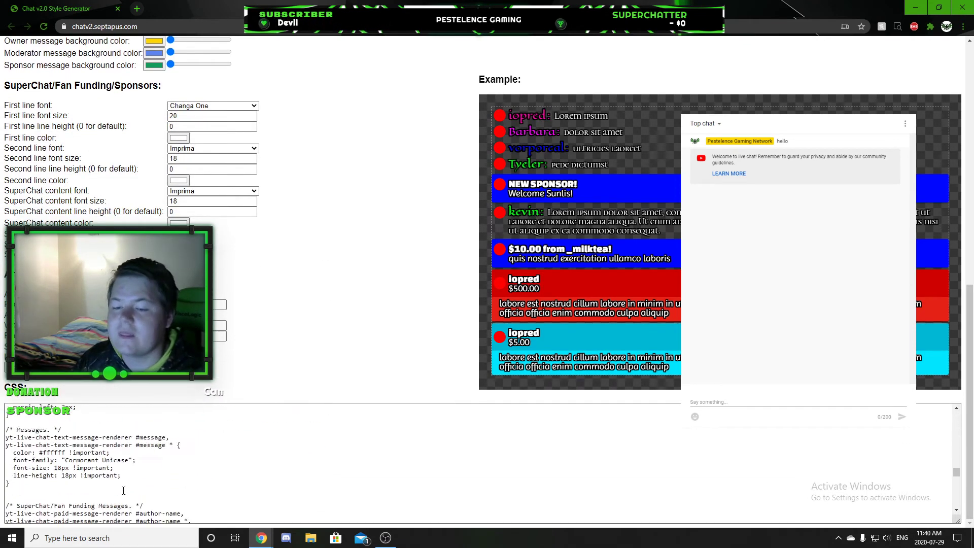
{"action": "scroll", "coordinate": [123, 491], "scroll_direction": "up", "scroll_amount": 10}
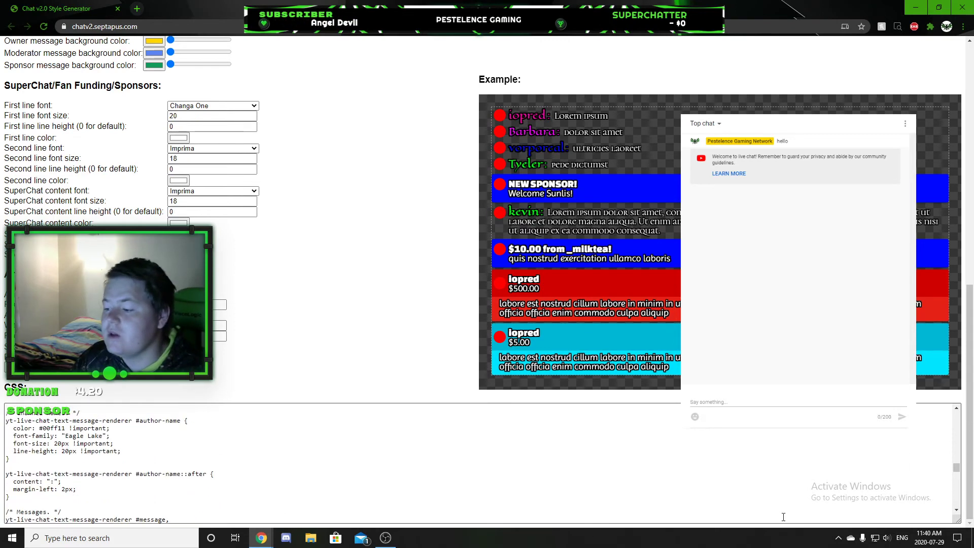
{"action": "left_click_drag", "start_coordinate": [957, 468], "coordinate": [958, 417]}
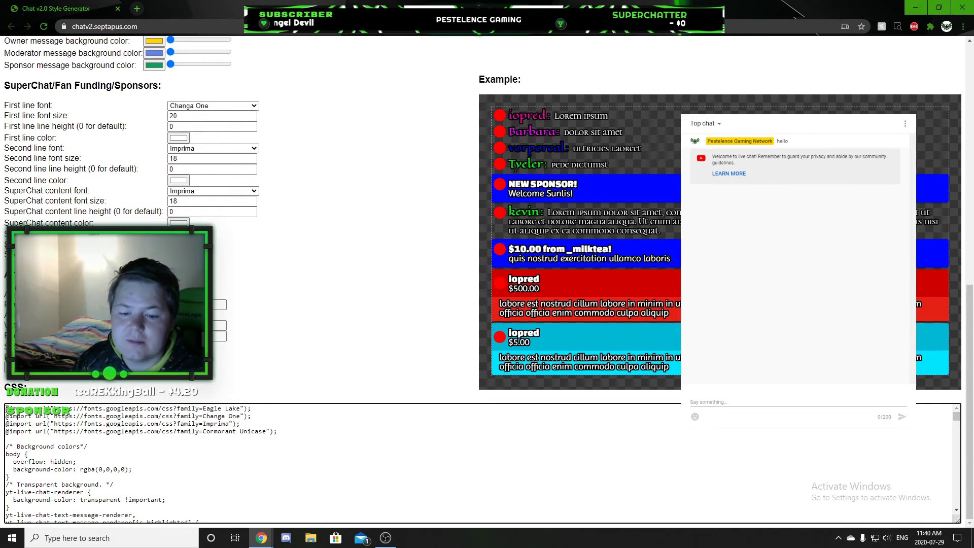
{"action": "mouse_move", "coordinate": [7, 408]}
{"action": "left_mouse_down"}
{"action": "mouse_move", "coordinate": [374, 429]}
{"action": "mouse_move", "coordinate": [447, 450]}
{"action": "mouse_move", "coordinate": [415, 480]}
{"action": "mouse_move", "coordinate": [346, 495]}
{"action": "mouse_move", "coordinate": [46, 497]}
{"action": "mouse_move", "coordinate": [8, 407]}
{"action": "left_mouse_up"}
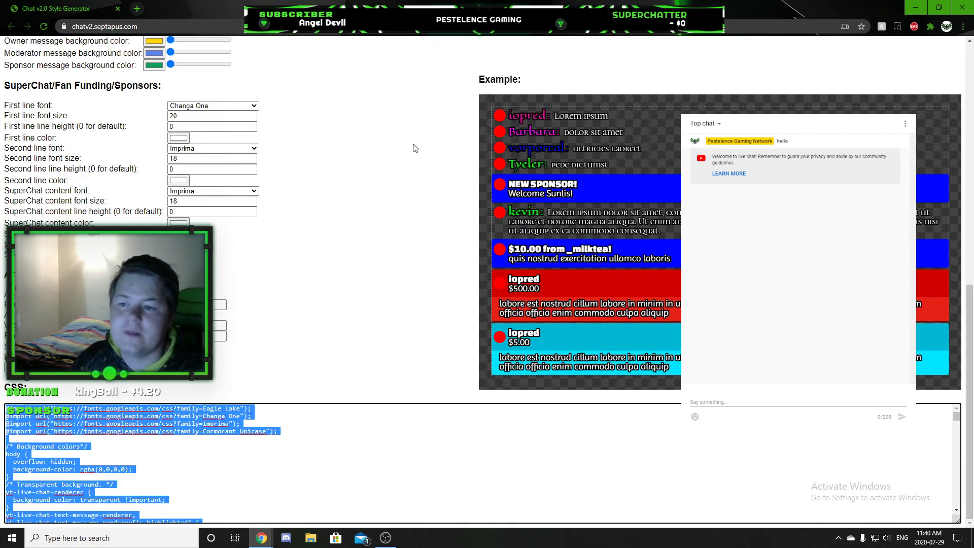
{"action": "key", "text": "alt+Tab"}
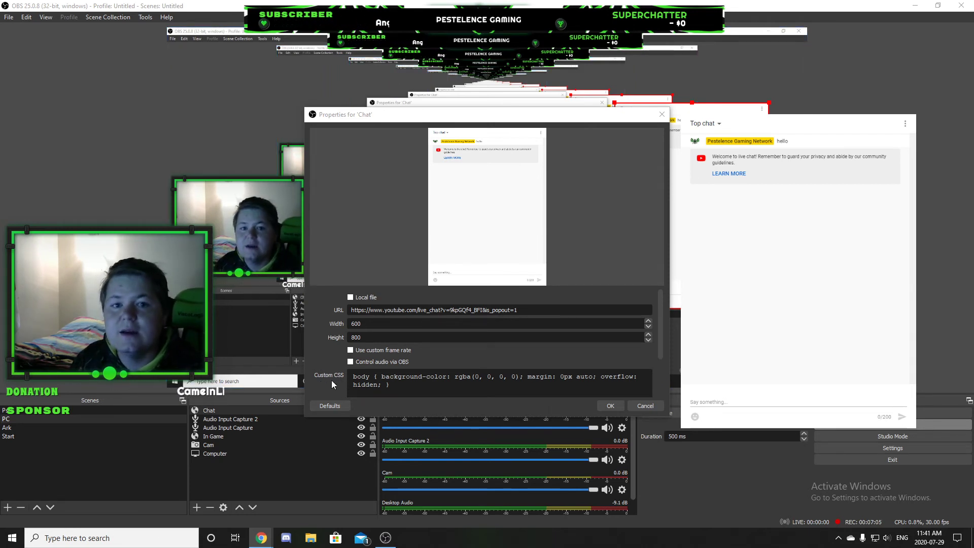
Overwrite the Chat source's existing Custom CSS with the pasted generator CSS
{"action": "left_click_drag", "start_coordinate": [435, 117], "coordinate": [425, 22]}
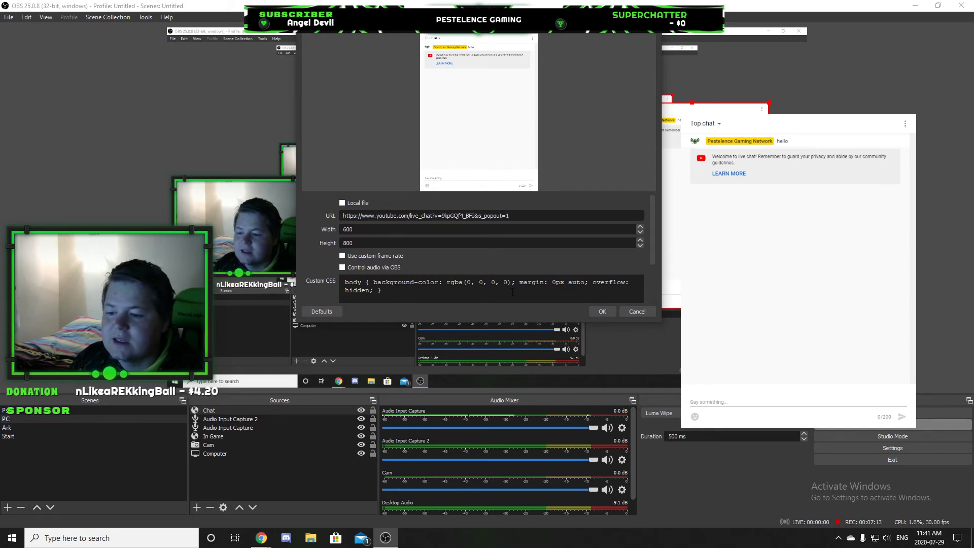
{"action": "left_click", "coordinate": [438, 293]}
{"action": "left_click_drag", "start_coordinate": [438, 293], "coordinate": [302, 281]}
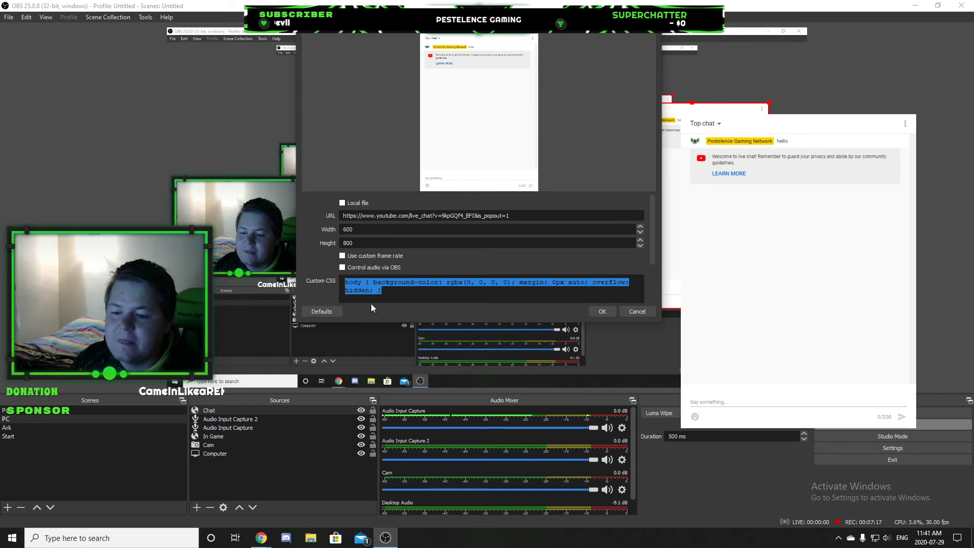
{"action": "type", "text": "yt-live-chat-restricted-participation-renderer {   display: none !important; }"}
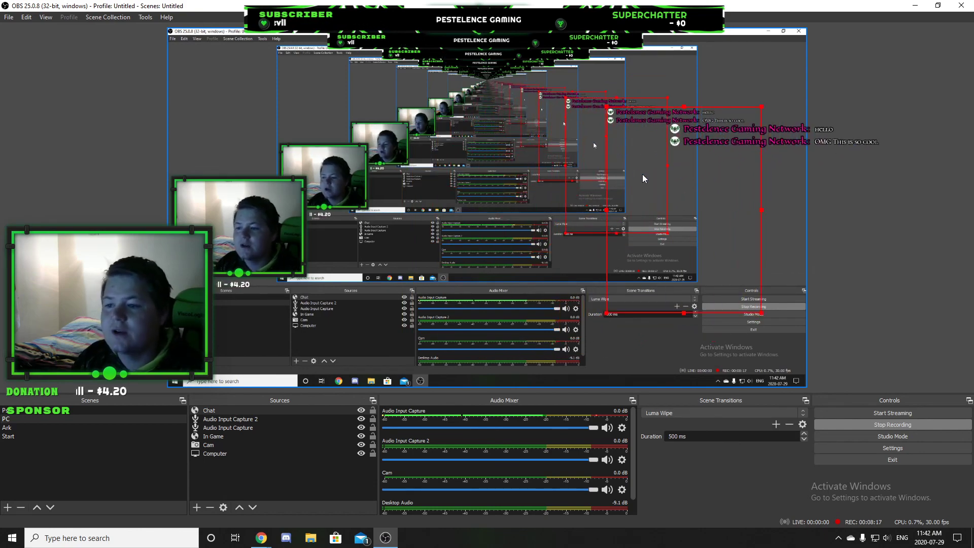
Restore OBS as a smaller window centred on the desktop and deselect the Chat source
{"action": "key", "text": "super+Down"}
{"action": "key", "text": "super+Down"}
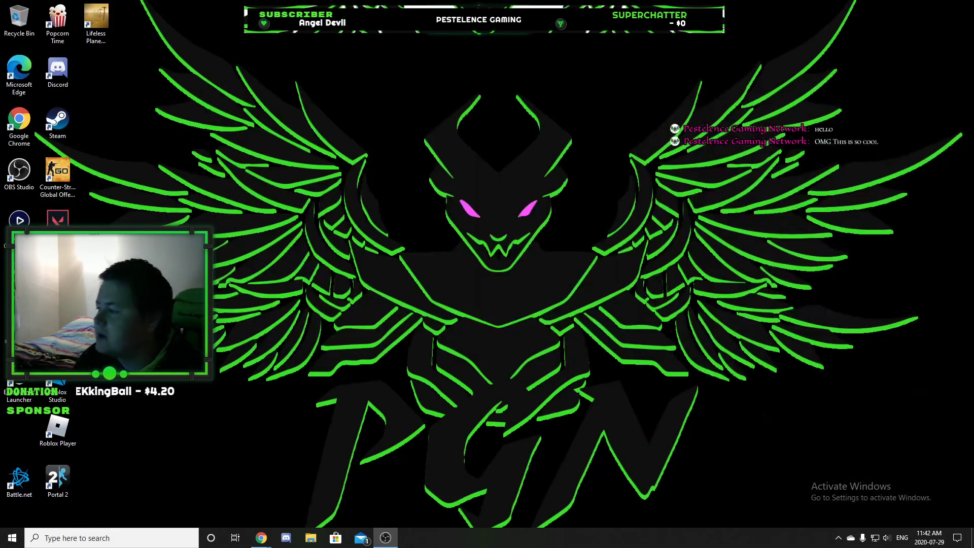
{"action": "key", "text": "alt+Tab"}
{"action": "left_click_drag", "start_coordinate": [761, 46], "coordinate": [480, 55]}
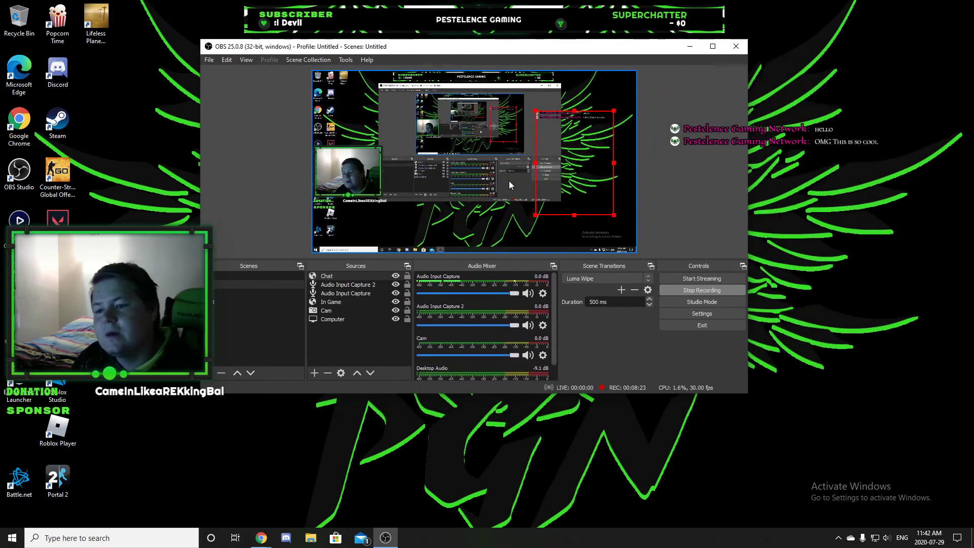
{"action": "left_click", "coordinate": [690, 184]}
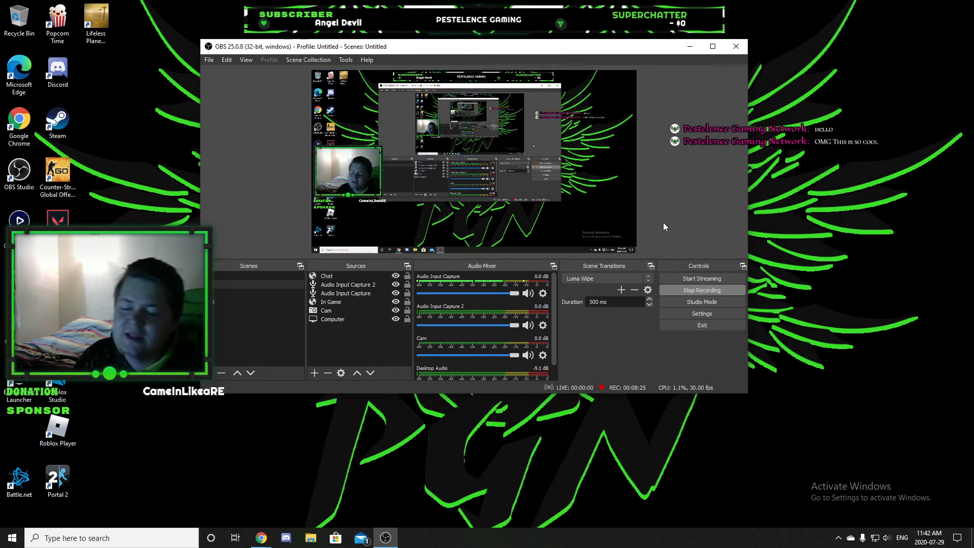